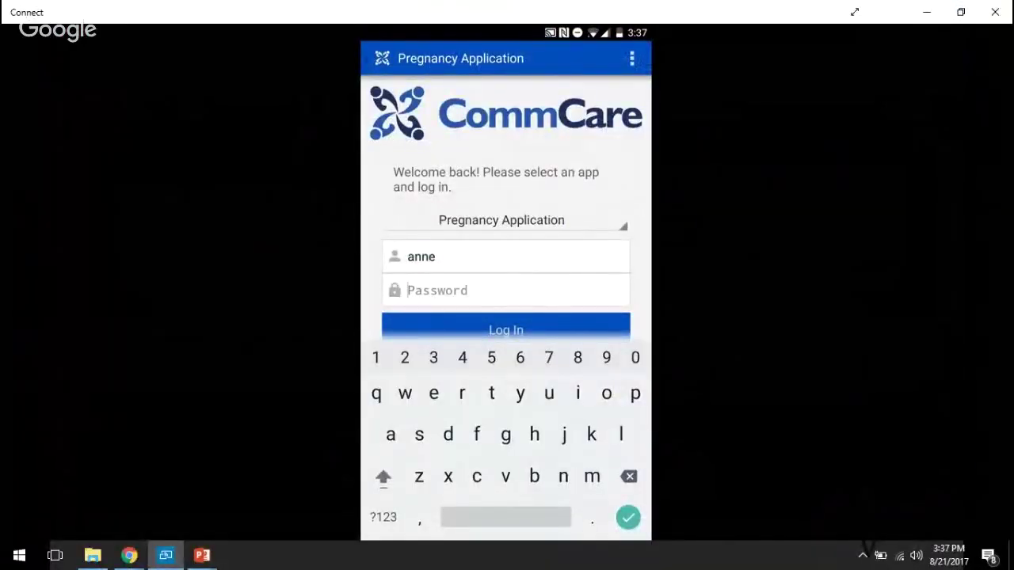
# - Finish the first login, then sign in as the second mobile worker with their username and password
pyautogui.write('123')
pyautogui.press('Return')
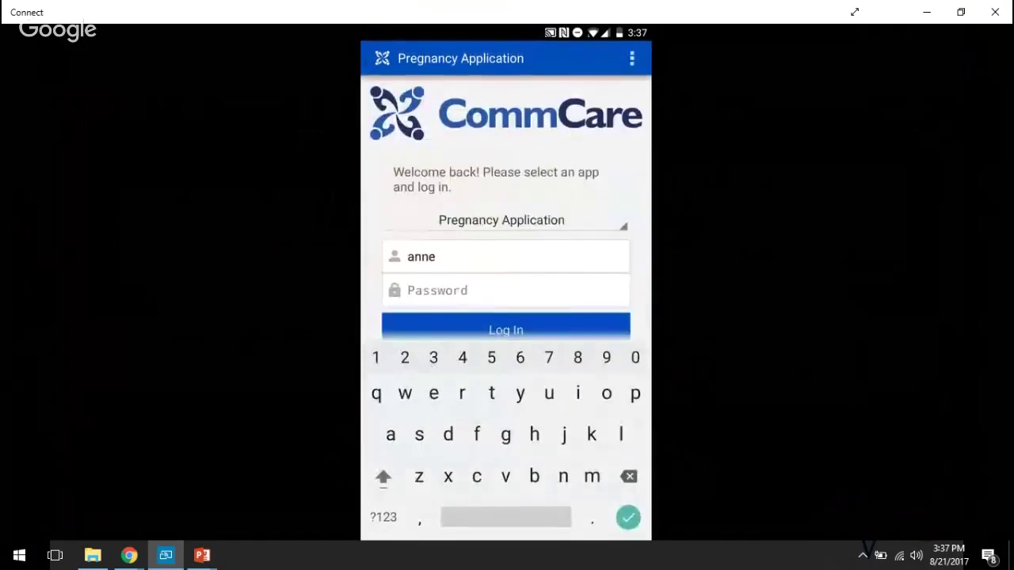
pyautogui.click(436, 274)
pyautogui.press('BackSpace')
pyautogui.press('BackSpace')
pyautogui.press('BackSpace')
pyautogui.press('BackSpace')
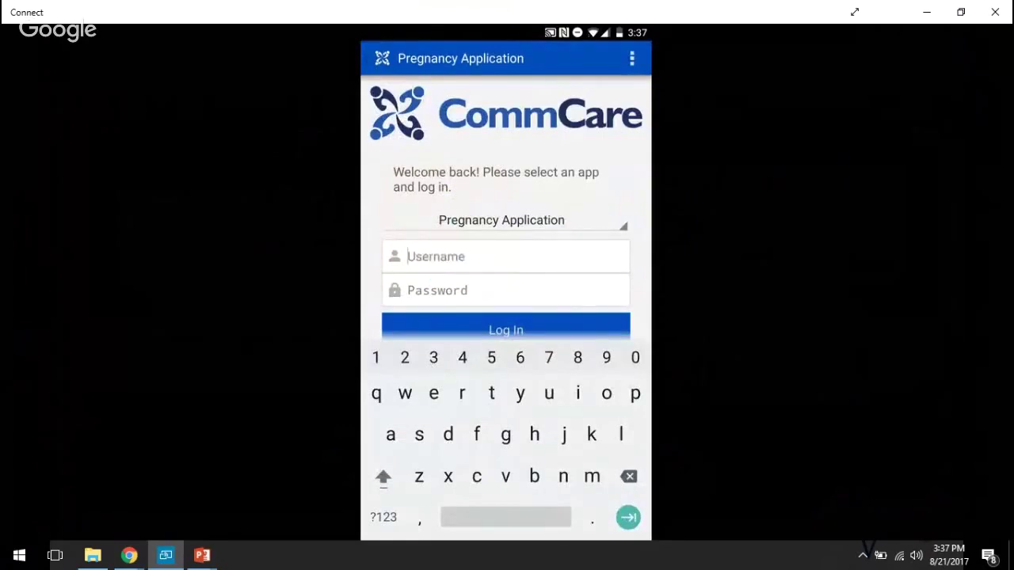
pyautogui.write('nick')
pyautogui.press('Tab')
pyautogui.write('23')
pyautogui.write('4')
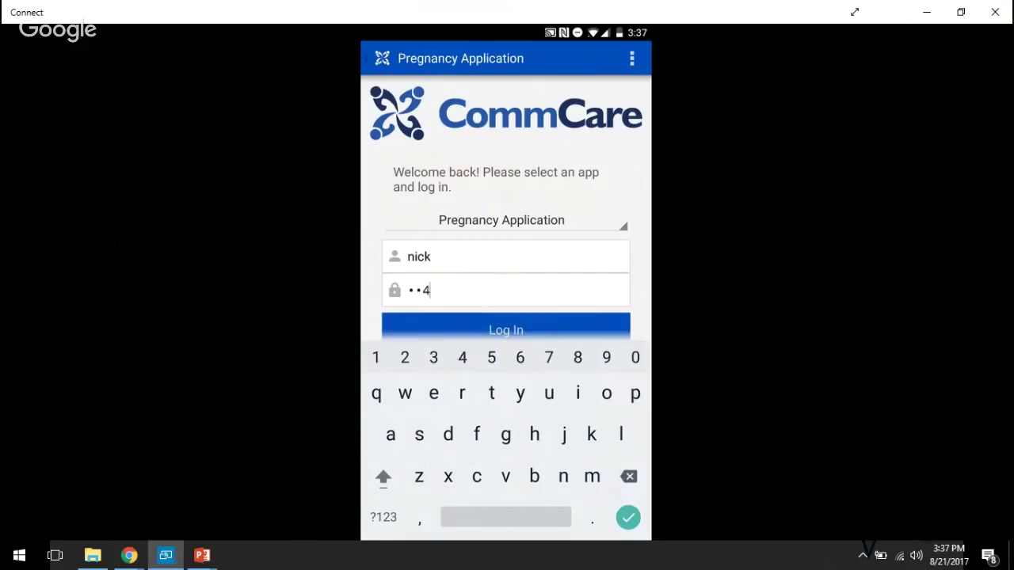
pyautogui.press('Return')
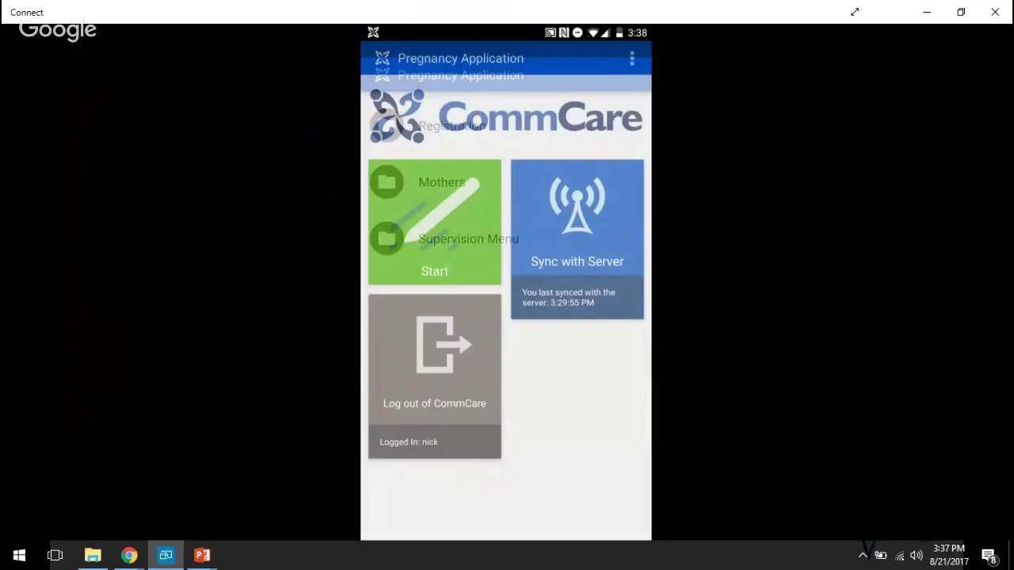
# - Sign back in as the first mobile worker with their credentials and start the app menu
pyautogui.press('BackSpace')
pyautogui.press('BackSpace')
pyautogui.press('BackSpace')
pyautogui.press('BackSpace')
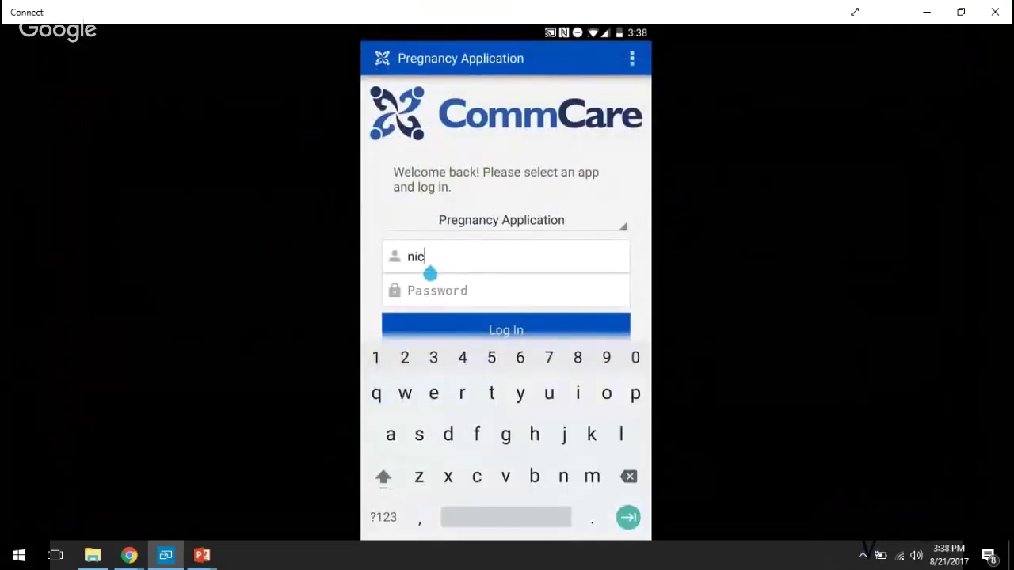
pyautogui.write('anne')
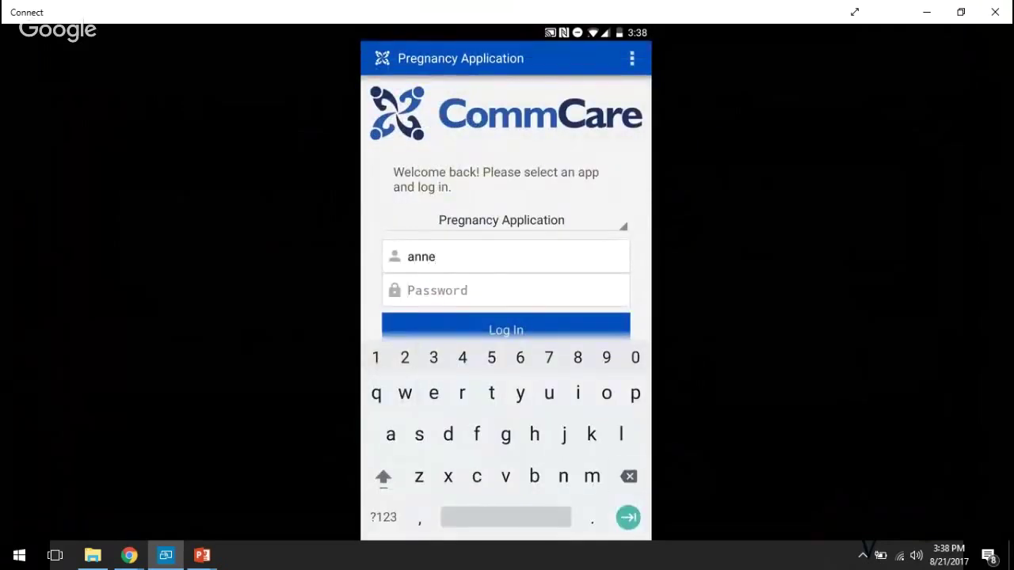
pyautogui.click(507, 290)
pyautogui.write('123')
pyautogui.press('Return')
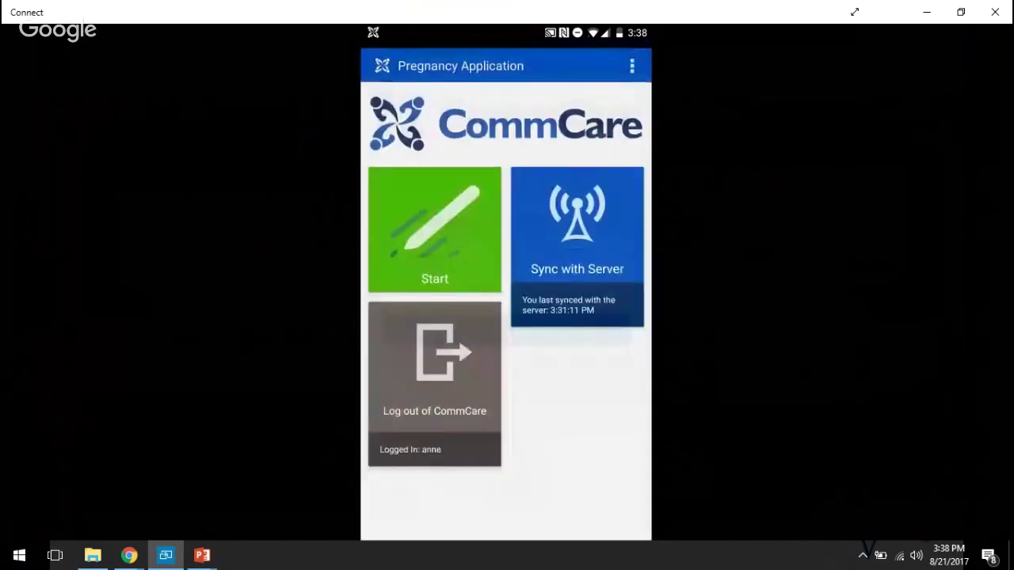
pyautogui.click(434, 242)
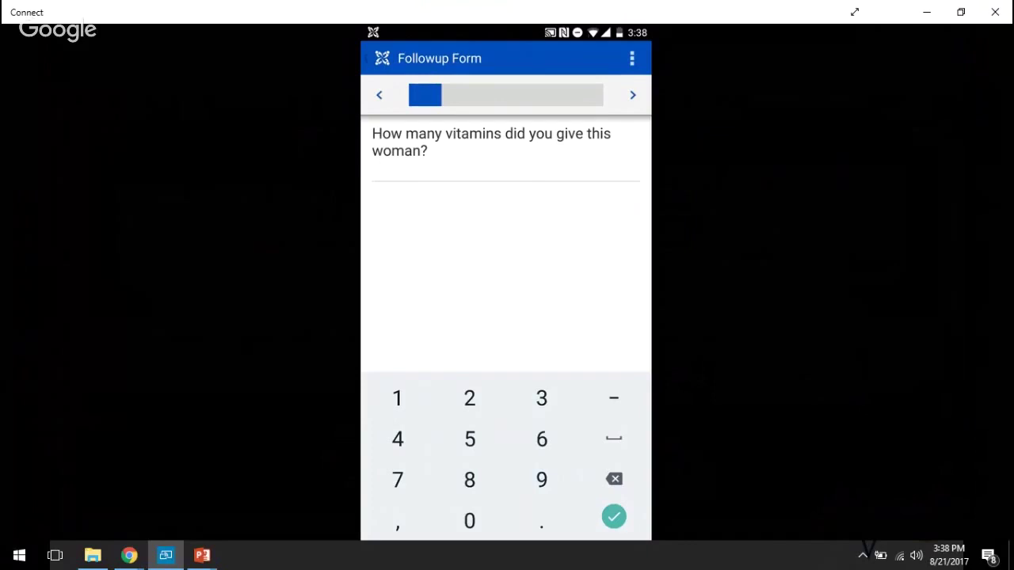
# - Answer 3 to the vitamins question and advance past it
pyautogui.write('3')
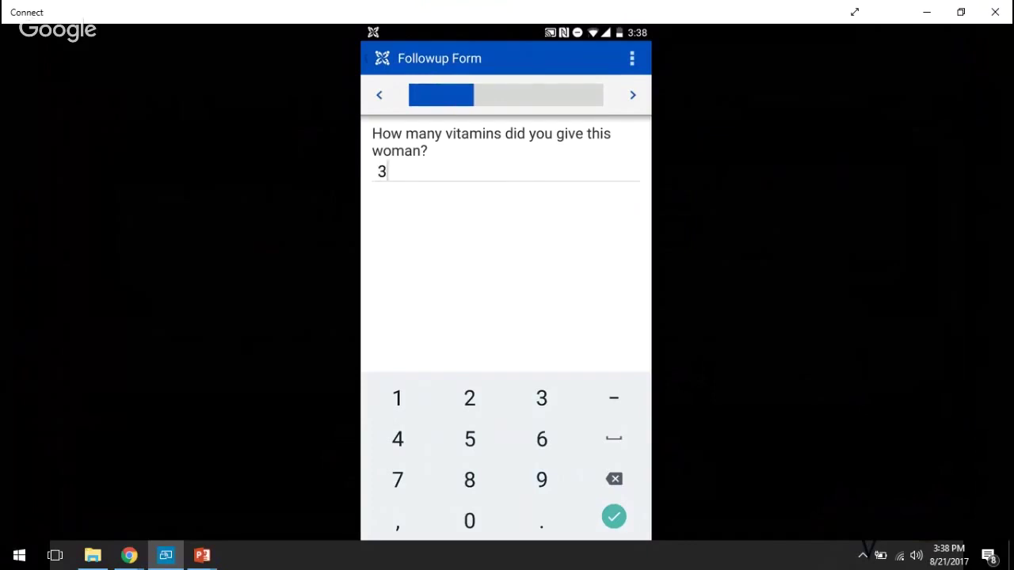
pyautogui.press('Return')
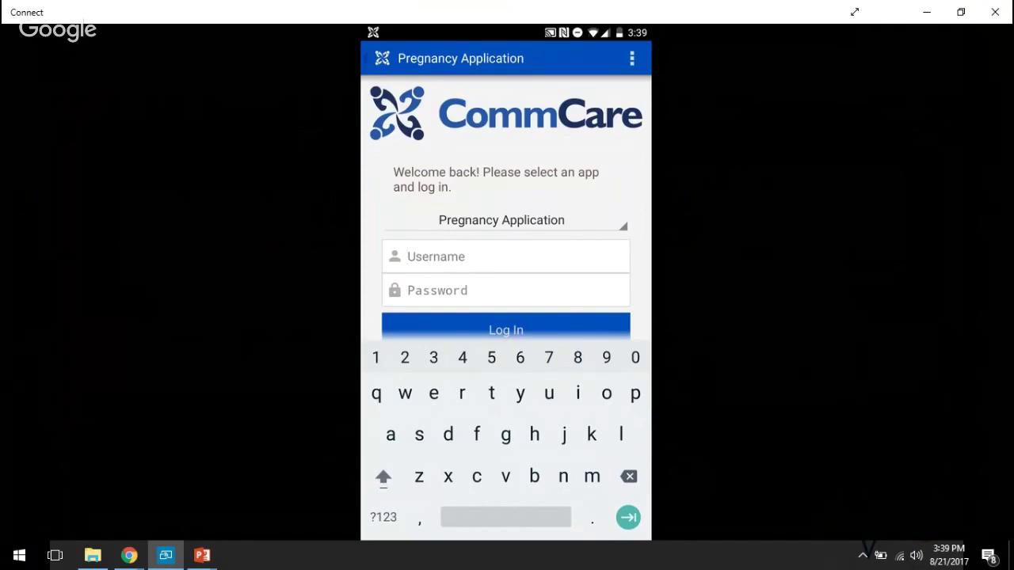
# - Log in as the supervising worker, correcting the rejected password on the second try
pyautogui.write('nick')
pyautogui.press('Tab')
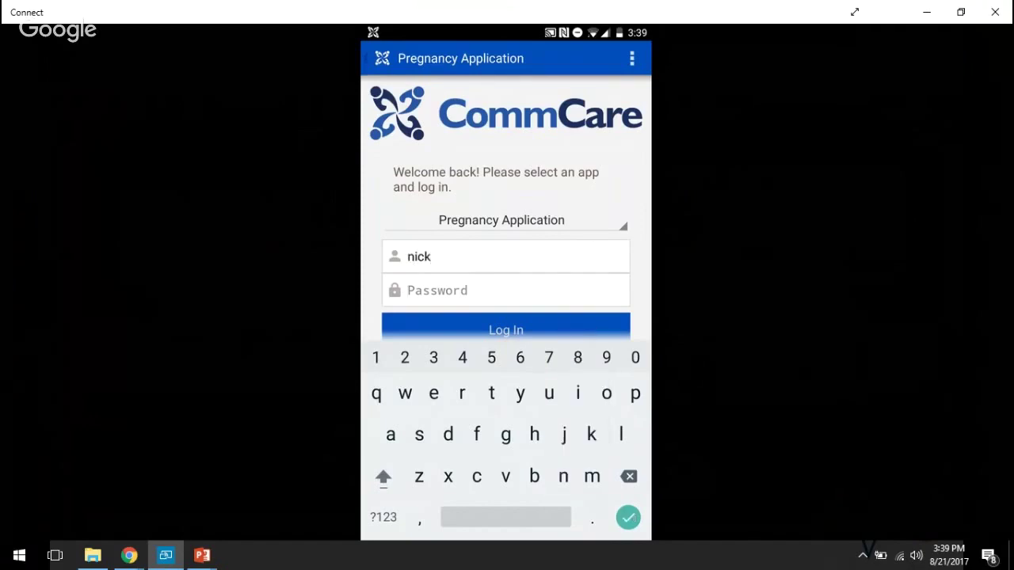
pyautogui.write('123')
pyautogui.press('Return')
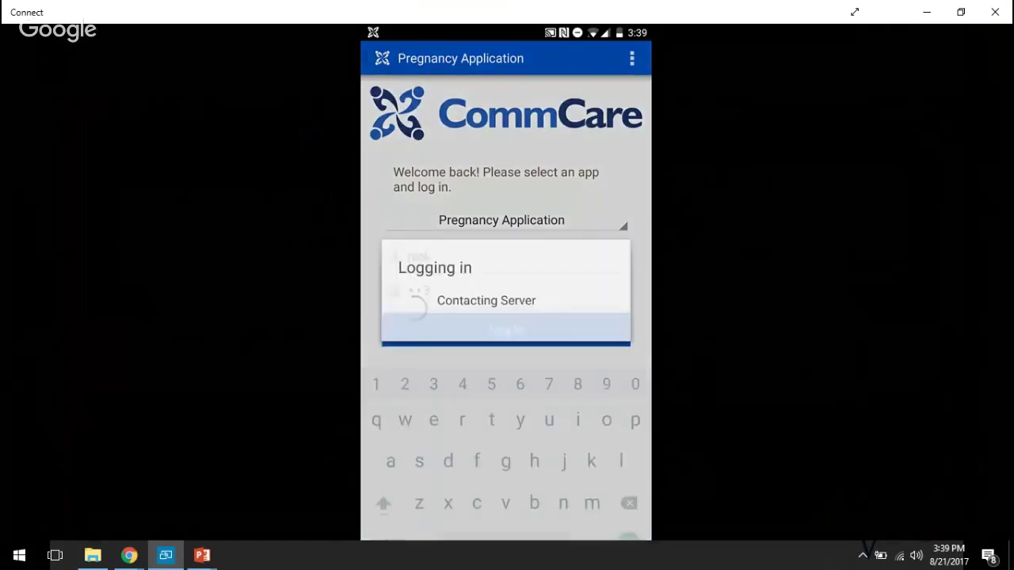
pyautogui.press('BackSpace')
pyautogui.press('BackSpace')
pyautogui.press('BackSpace')
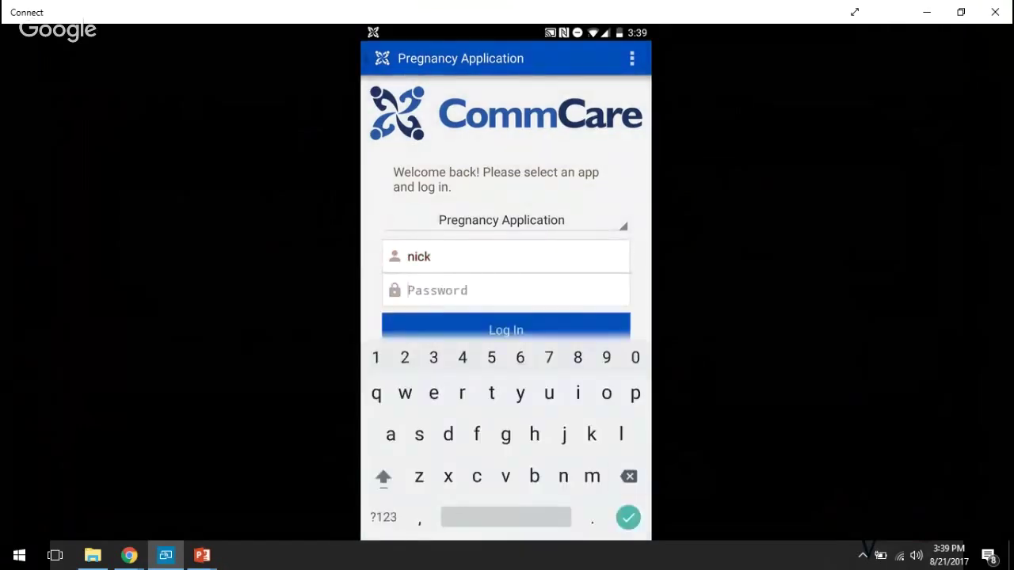
pyautogui.write('234')
pyautogui.press('Return')
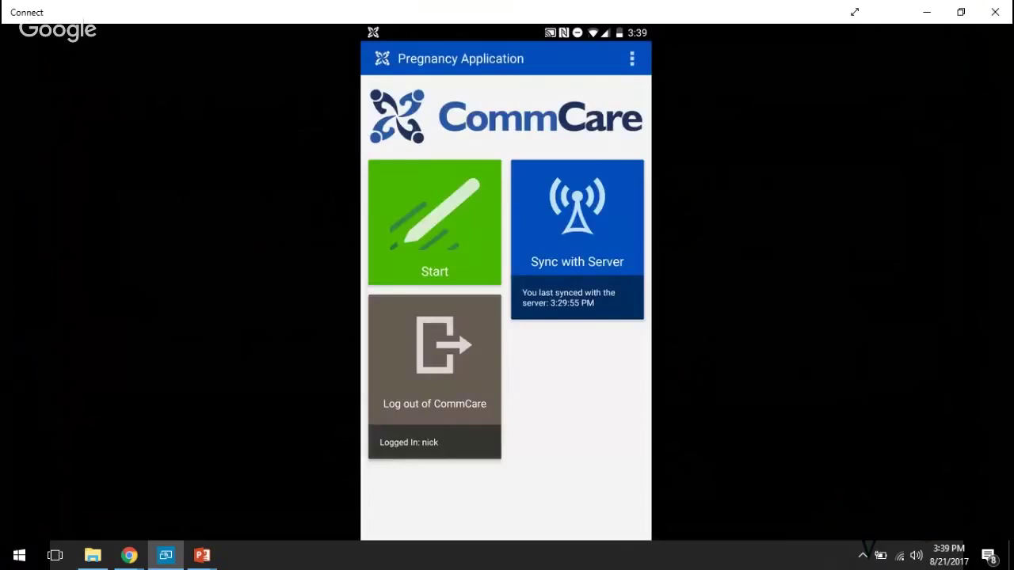
# - Open Mothers > Followup Form and begin it for a chosen mother case
pyautogui.click(435, 222)
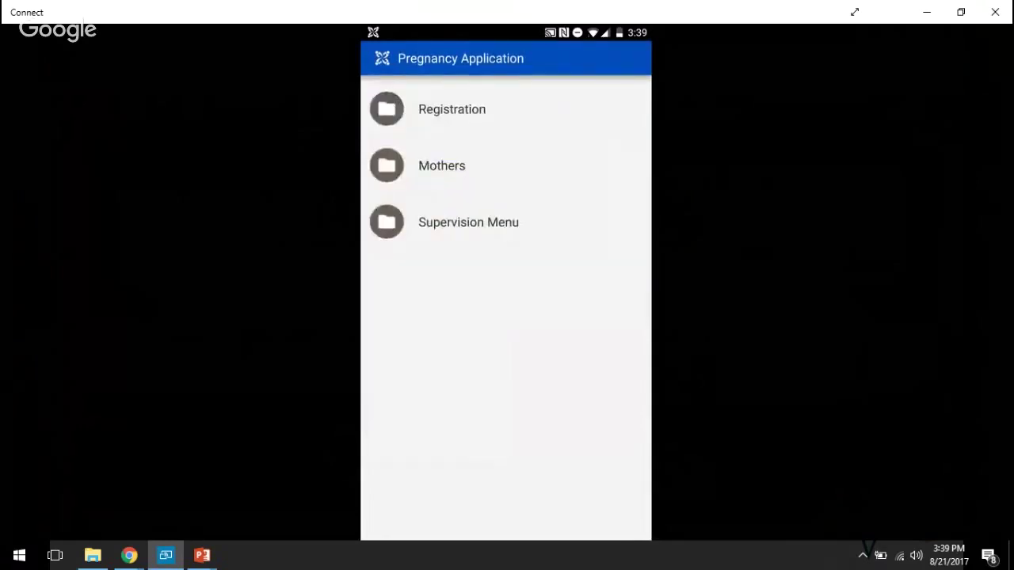
pyautogui.click(441, 166)
pyautogui.click(443, 194)
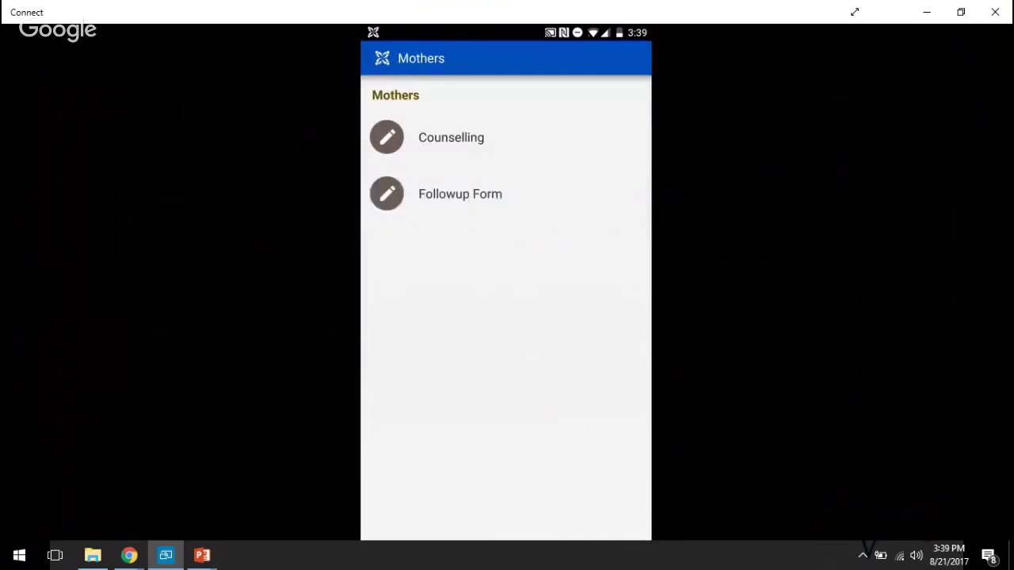
pyautogui.click(459, 194)
pyautogui.click(633, 95)
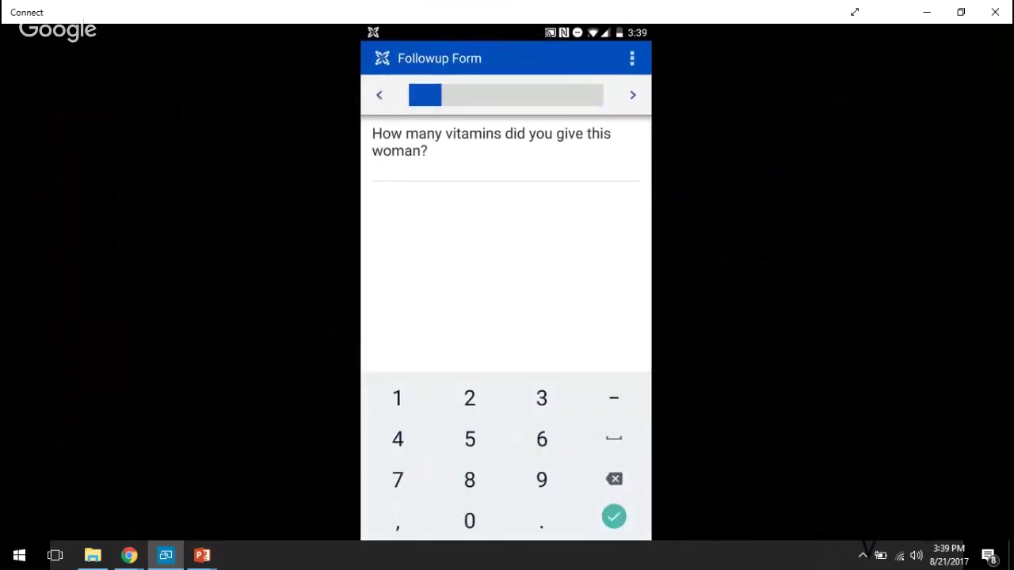
# - Answer 3 vitamins to reach the Pregnant question, then switch to the Supervision Menu page in the browser
pyautogui.write('3')
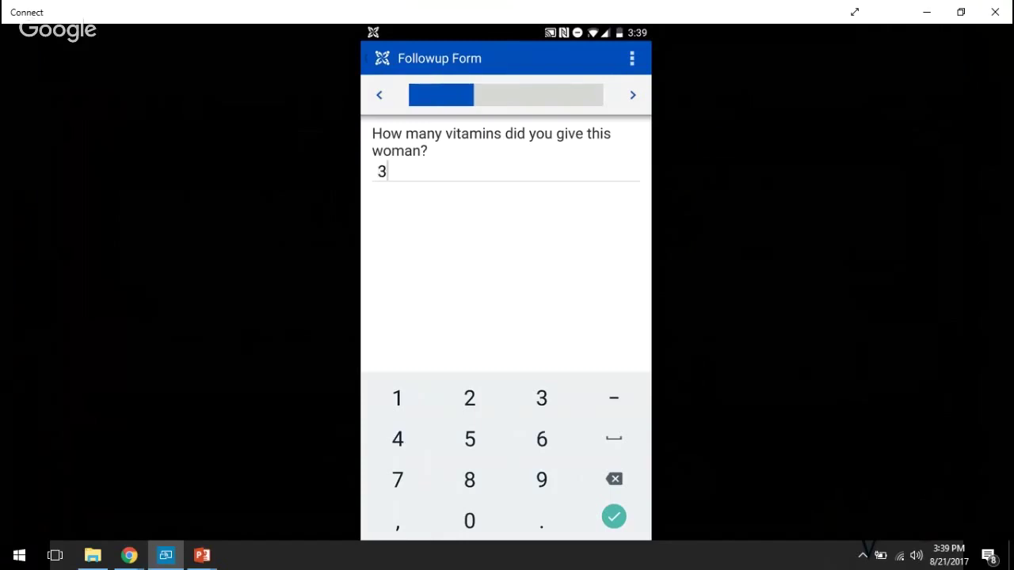
pyautogui.press('Return')
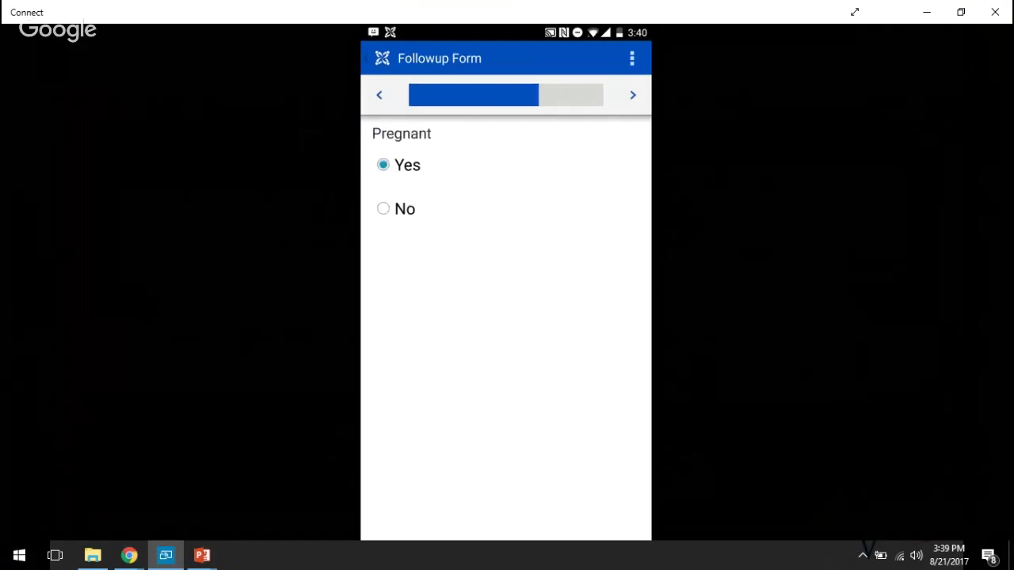
pyautogui.hotkey('alt', 'Tab')
pyautogui.hotkey('alt', 'Tab')
pyautogui.hotkey('alt', 'Tab')
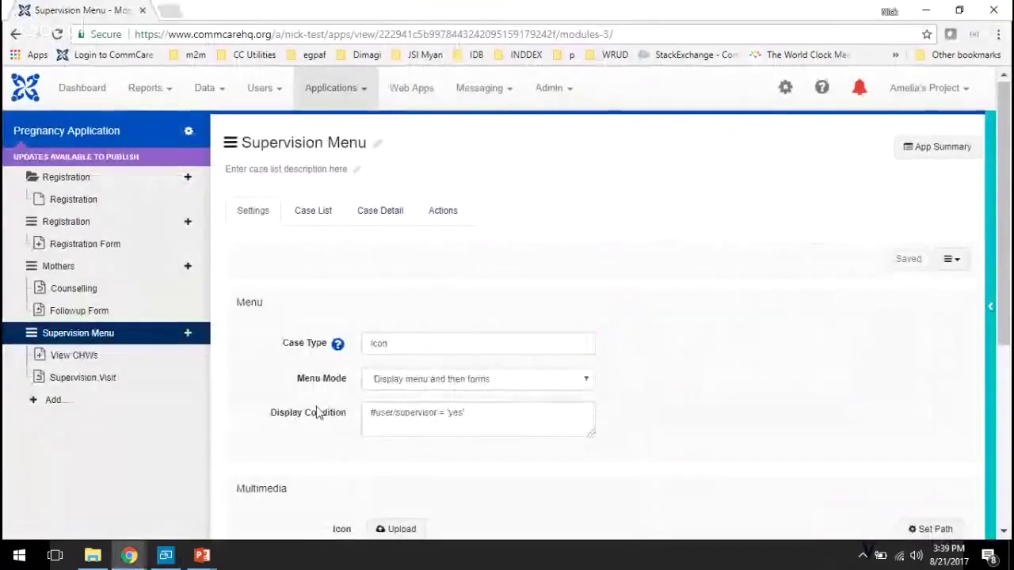
# - Review the Supervision Menu display condition #user/supervisor = 'yes' and scroll back to the top
pyautogui.scroll(-1, 317, 414)
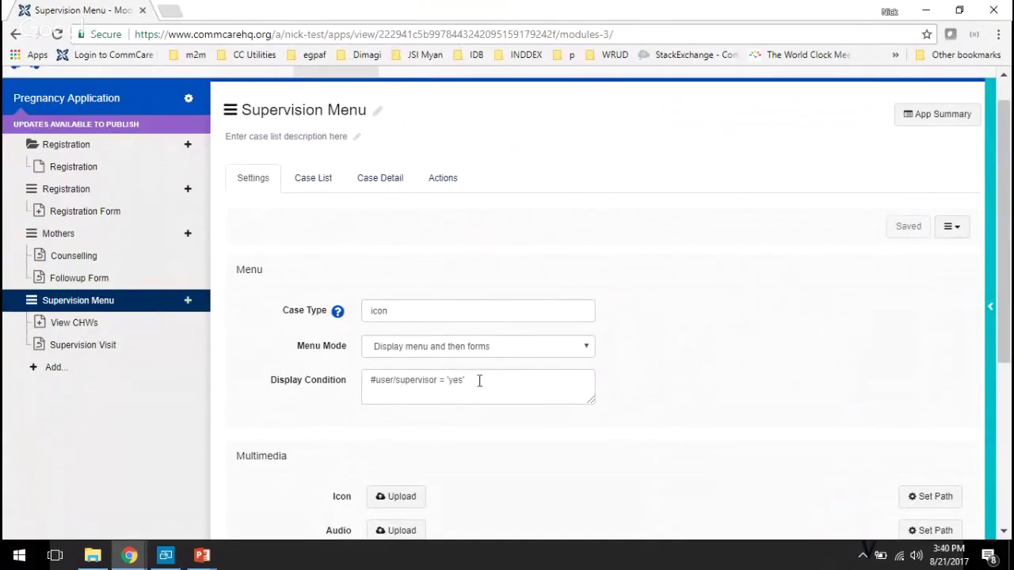
pyautogui.click(480, 381)
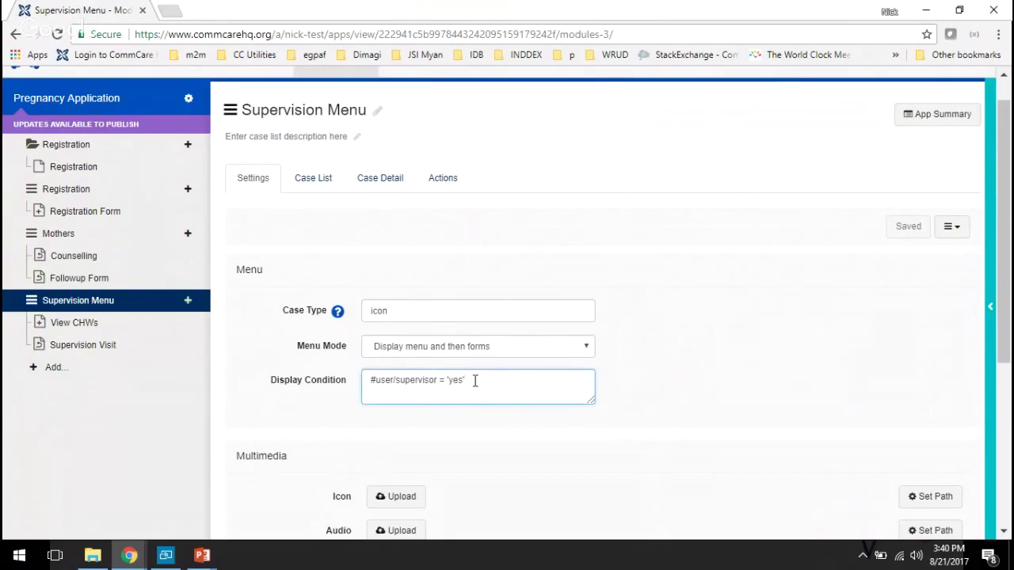
pyautogui.moveTo(475, 380); pyautogui.dragTo(362, 362)
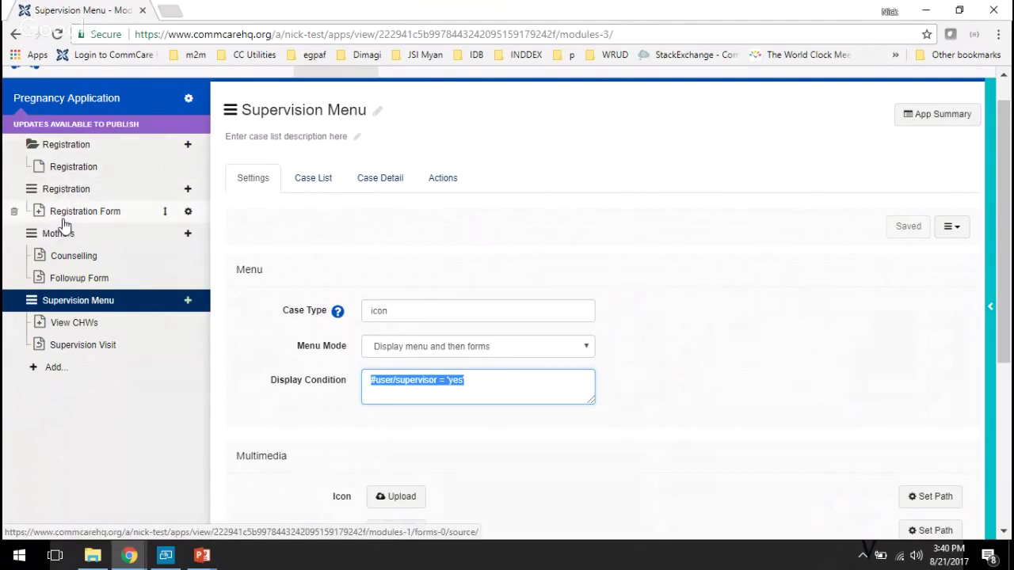
pyautogui.click(263, 382)
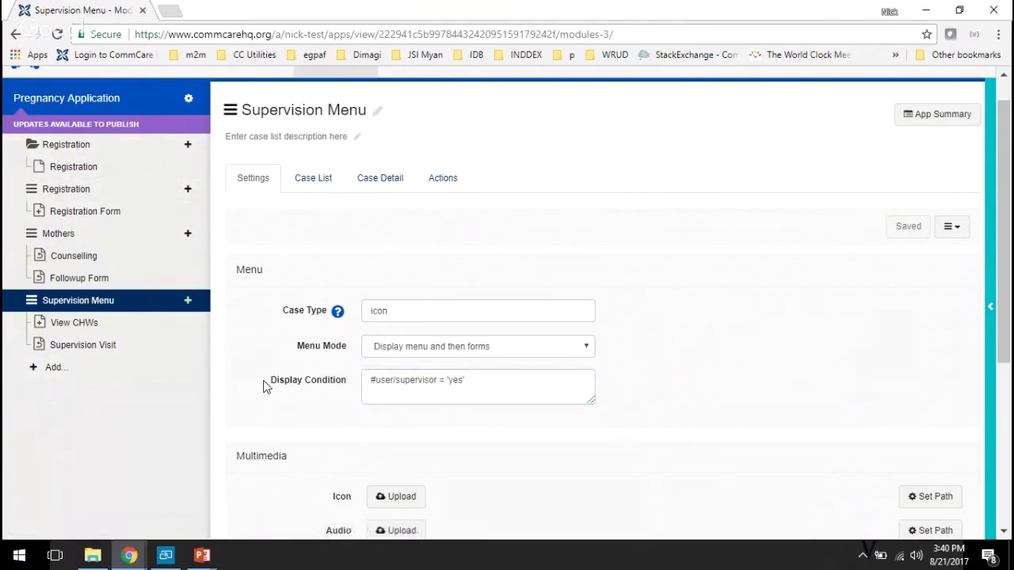
pyautogui.scroll(1, 261, 355)
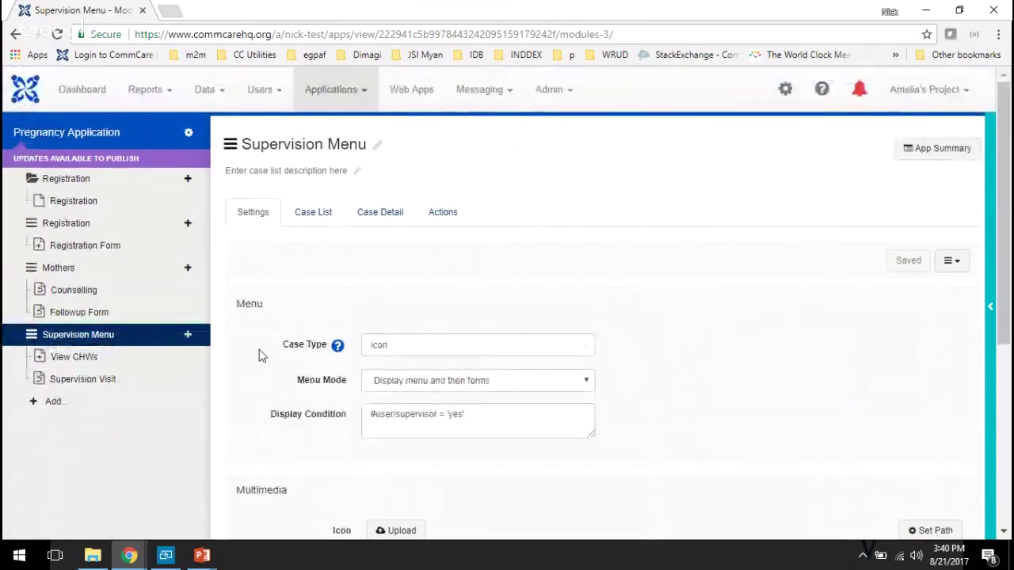
# - Open Users > Mobile Workers in a new tab, then open the user fields editor in another
pyautogui.click(254, 93)
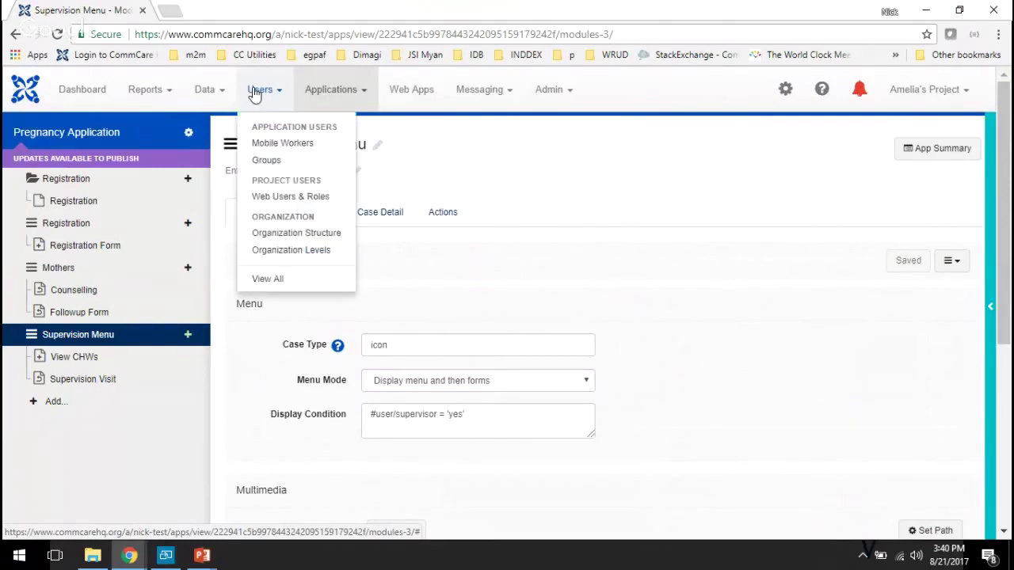
pyautogui.keyDown('ctrl'); pyautogui.click(274, 147); pyautogui.keyUp('ctrl')
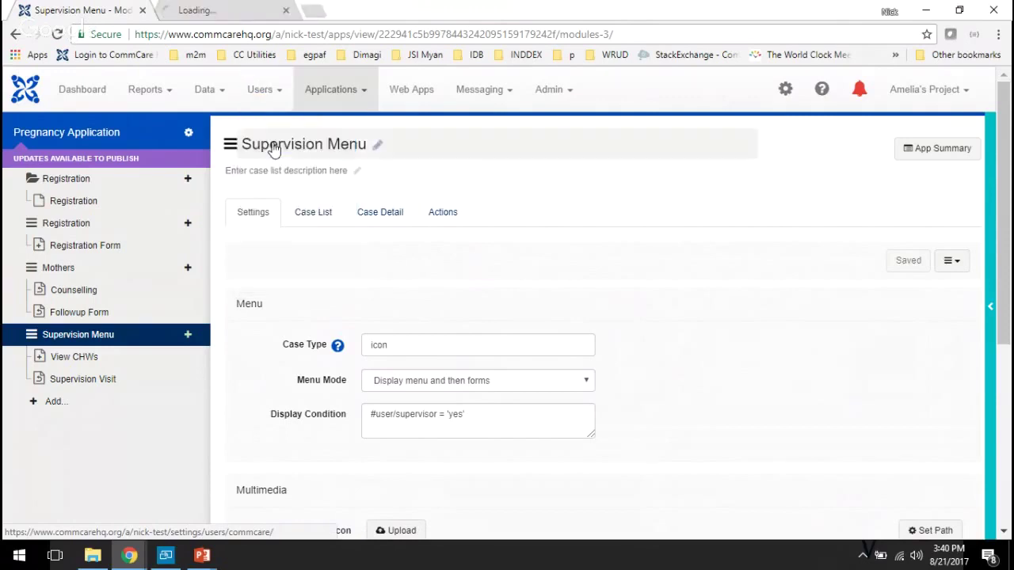
pyautogui.click(235, 12)
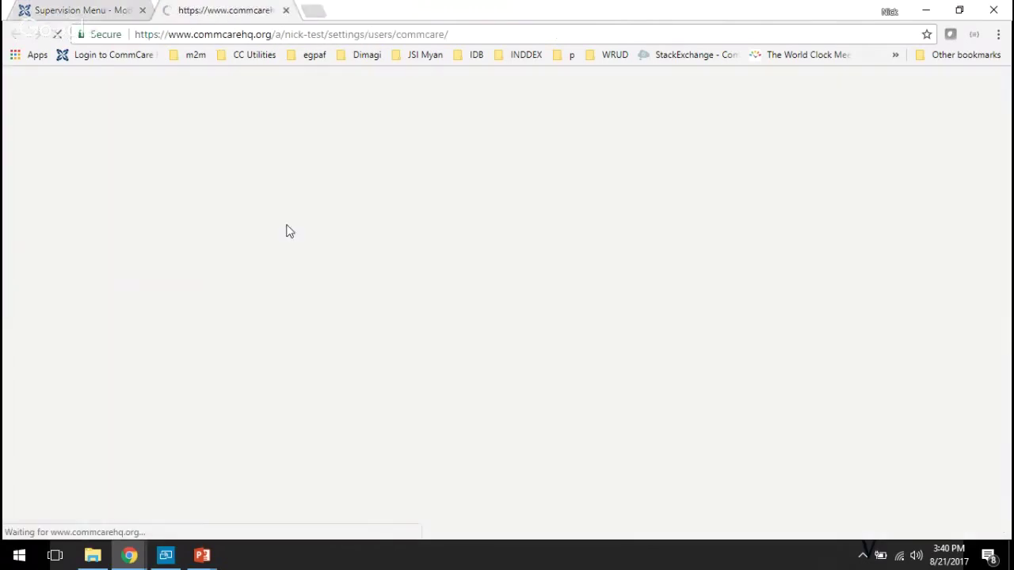
pyautogui.scroll(-1, 479, 357)
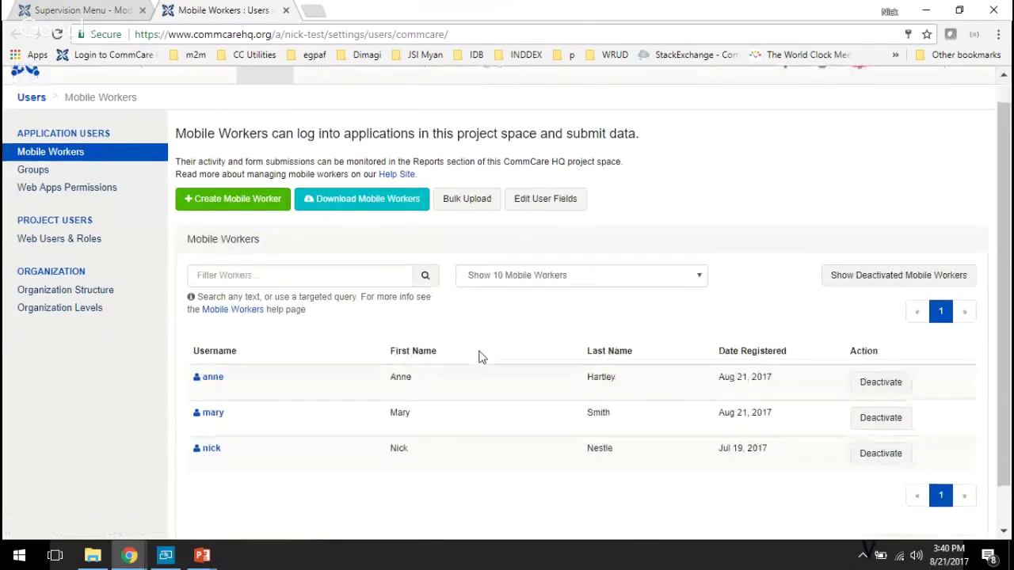
pyautogui.keyDown('ctrl'); pyautogui.click(560, 208); pyautogui.keyUp('ctrl')
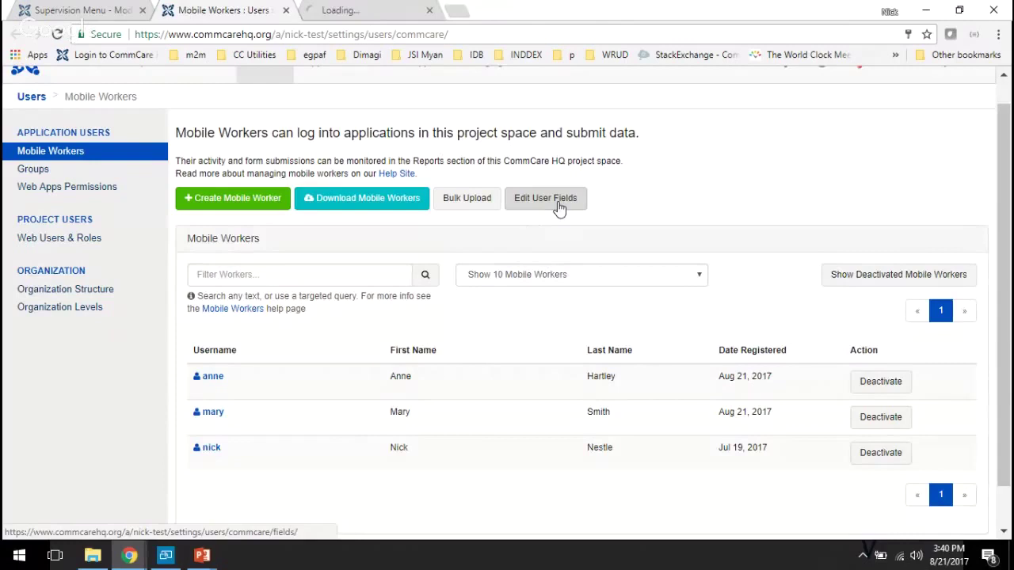
# - Add an extra field with three choices, delete it, and save the supervisor and vitamin_price fields
pyautogui.hotkey('ctrl', 'Tab')
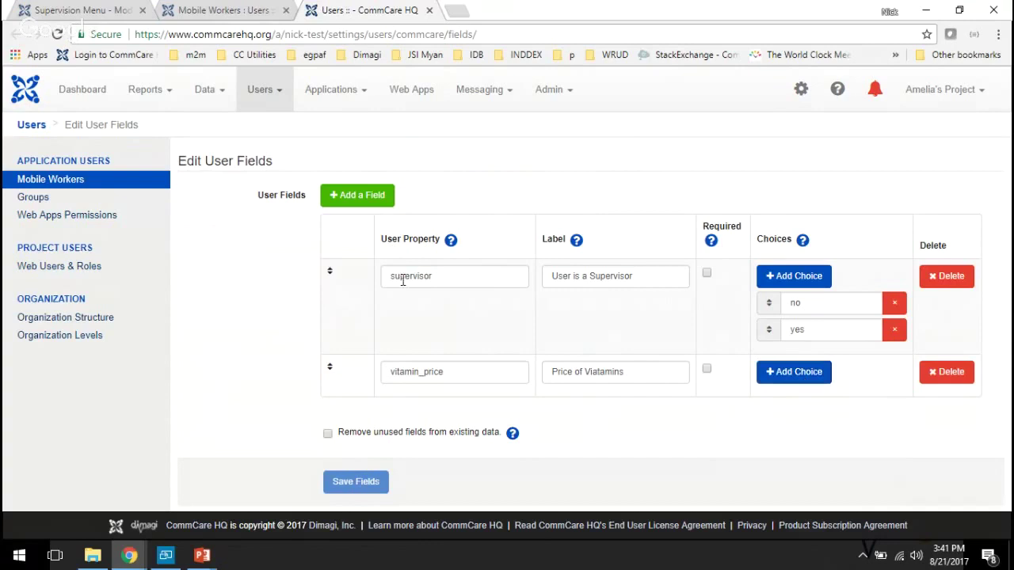
pyautogui.click(352, 203)
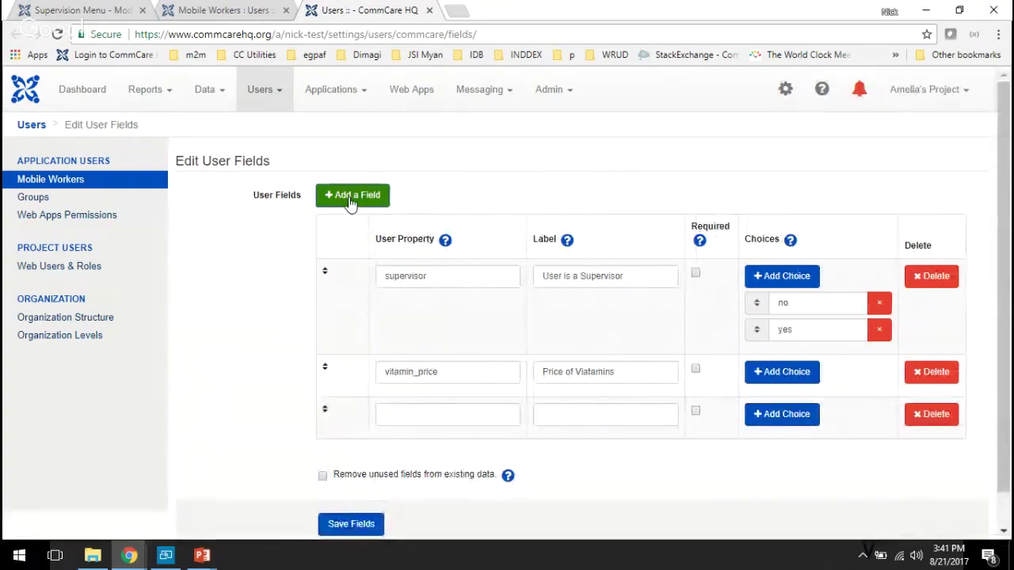
pyautogui.click(416, 409)
pyautogui.click(759, 421)
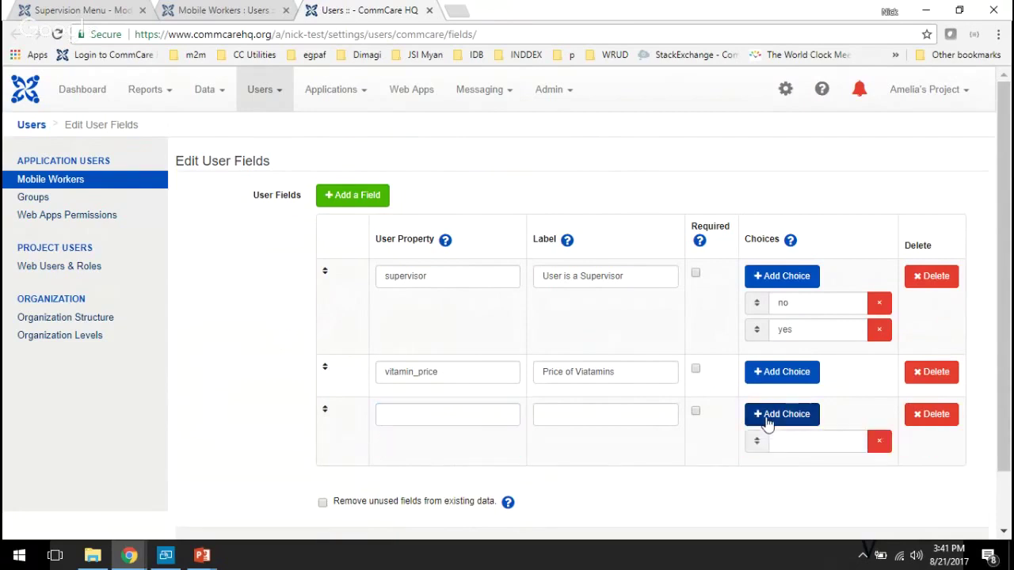
pyautogui.click(793, 422)
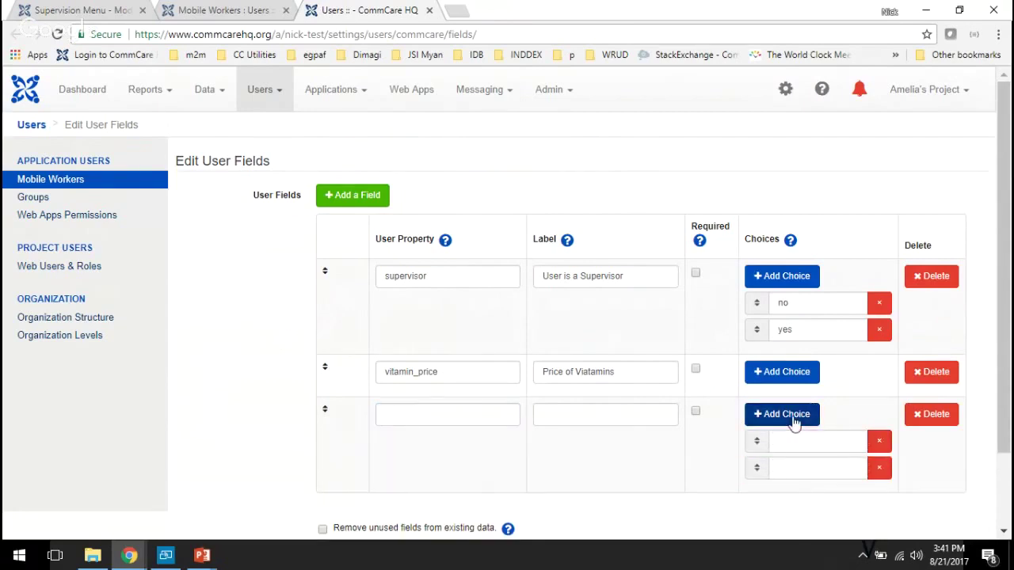
pyautogui.click(793, 423)
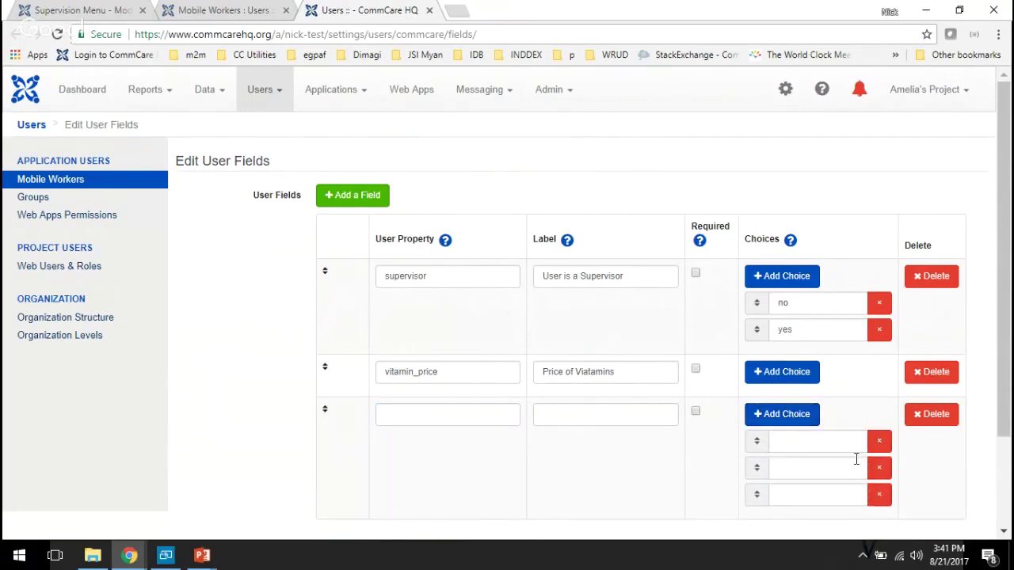
pyautogui.click(937, 426)
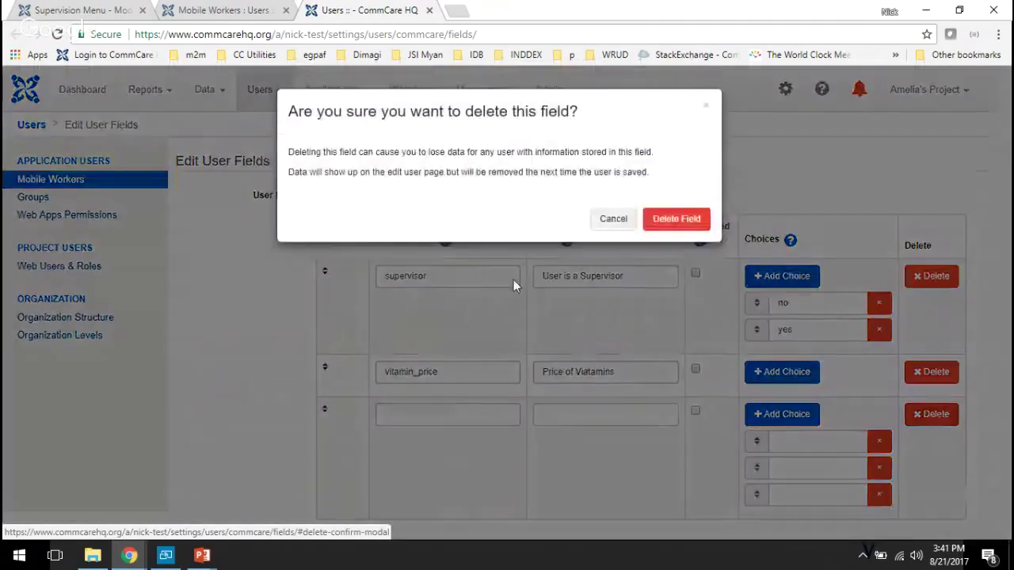
pyautogui.click(686, 221)
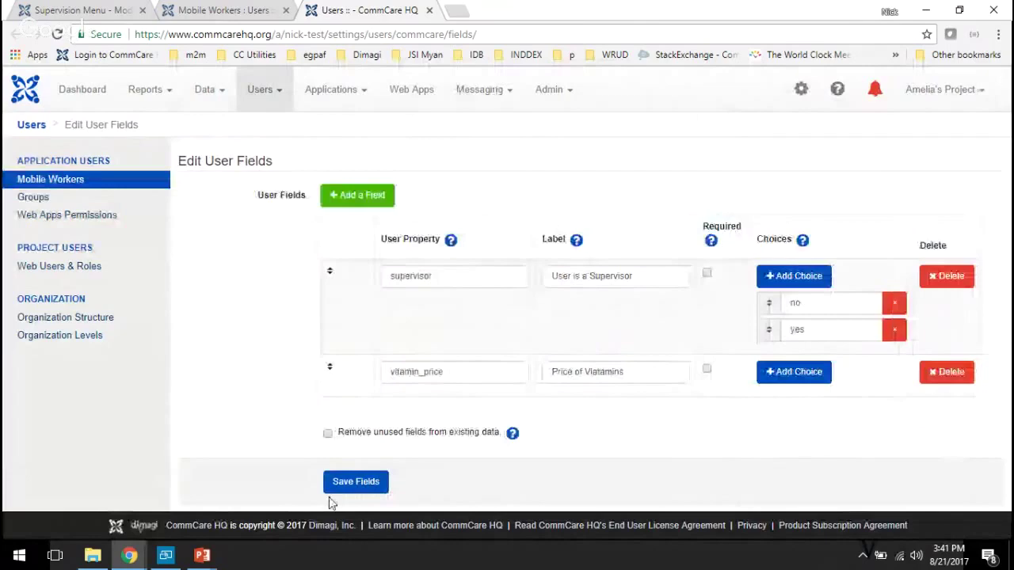
pyautogui.click(348, 483)
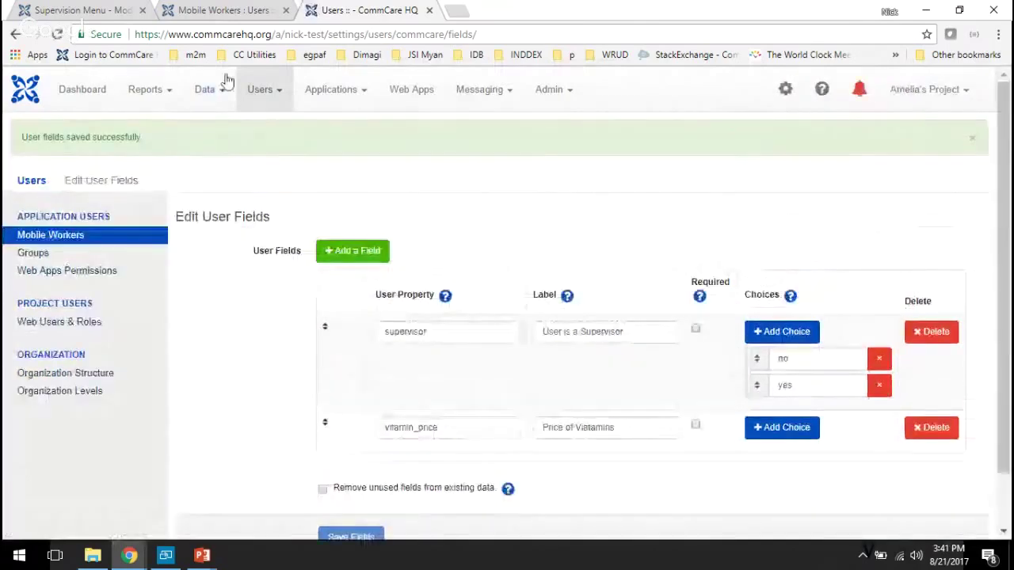
pyautogui.hotkey('ctrl', 'shift', 'Tab')
# - Open the first and last workers' profiles and keep the first worker's supervisor value as no
pyautogui.middleClick(214, 378)
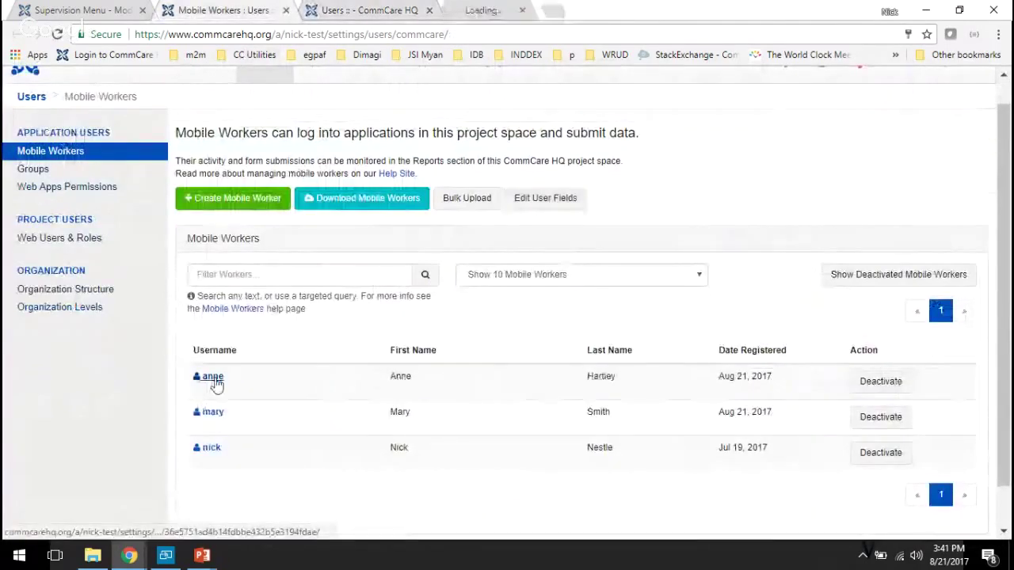
pyautogui.middleClick(214, 450)
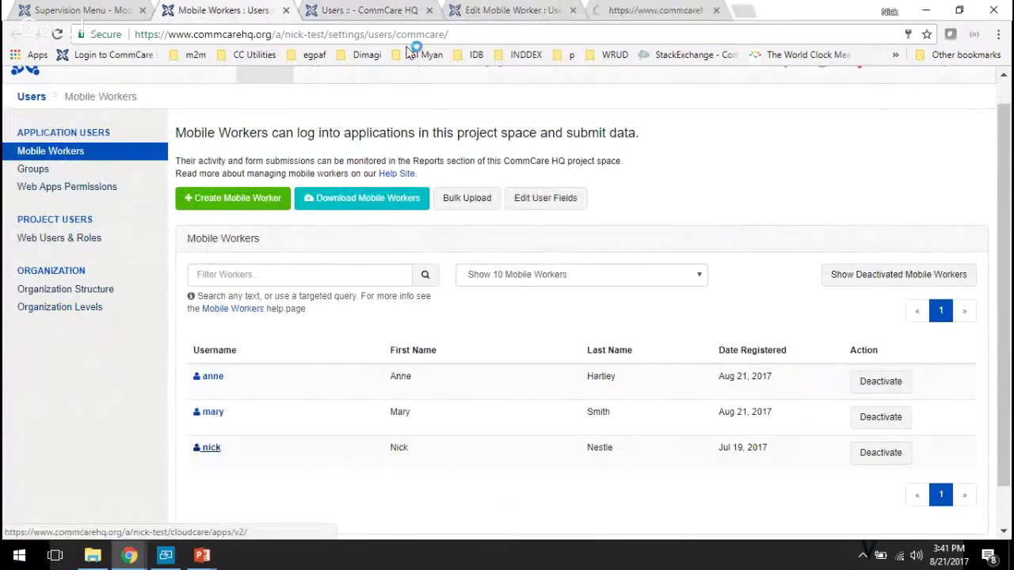
pyautogui.hotkey('ctrl', 'Tab')
pyautogui.hotkey('ctrl', 'Tab')
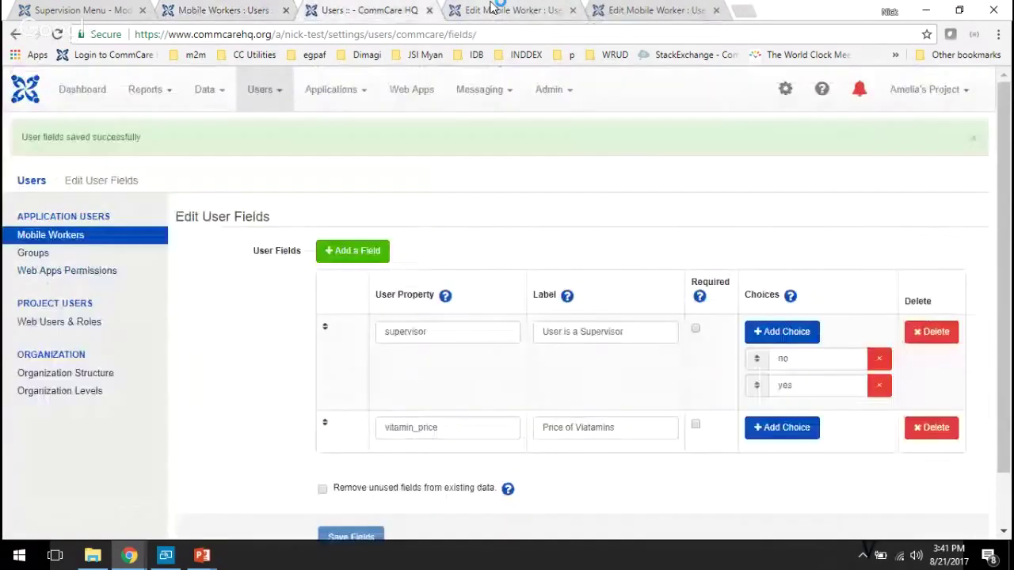
pyautogui.scroll(-1, 242, 364)
pyautogui.scroll(-2, 242, 364)
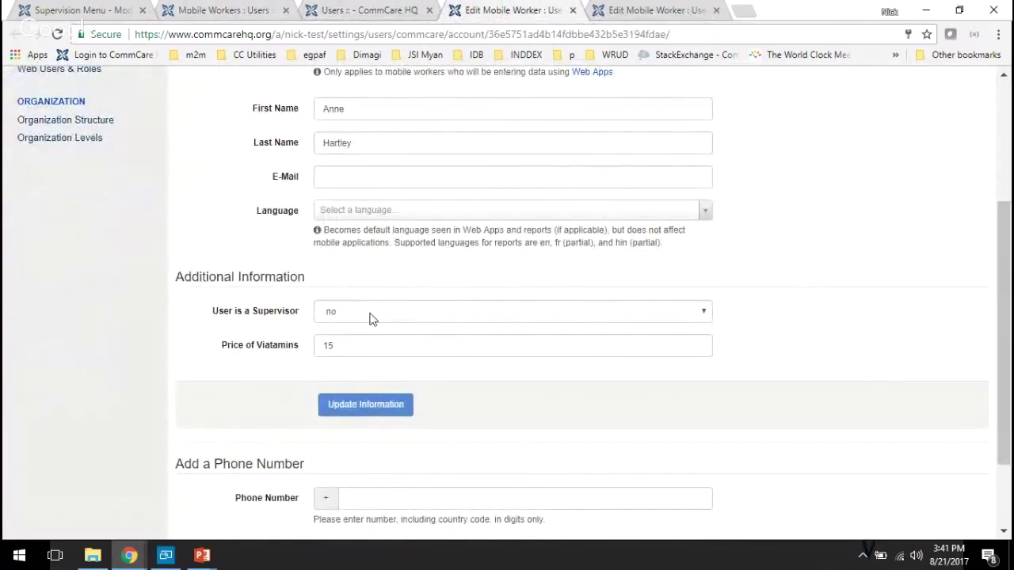
pyautogui.click(372, 317)
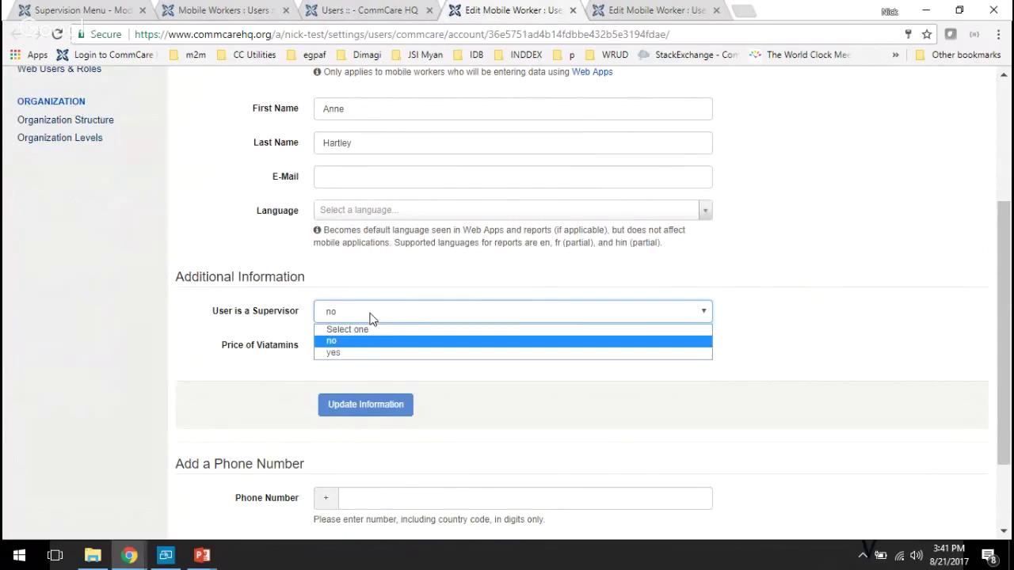
pyautogui.click(372, 318)
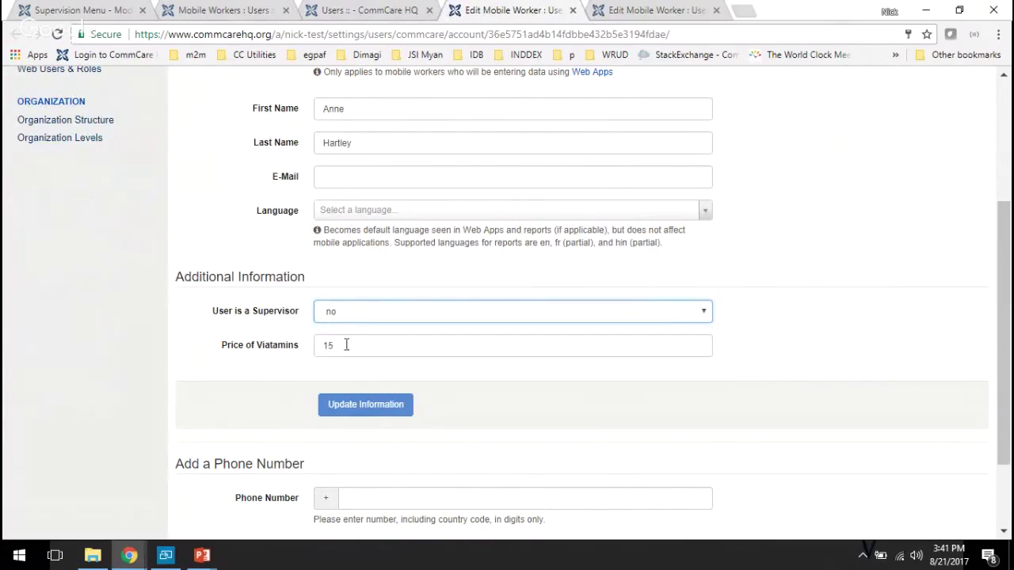
# - Review the other worker's profile as supervisor priced 25, then return to the Mobile Workers list
pyautogui.click(586, 12)
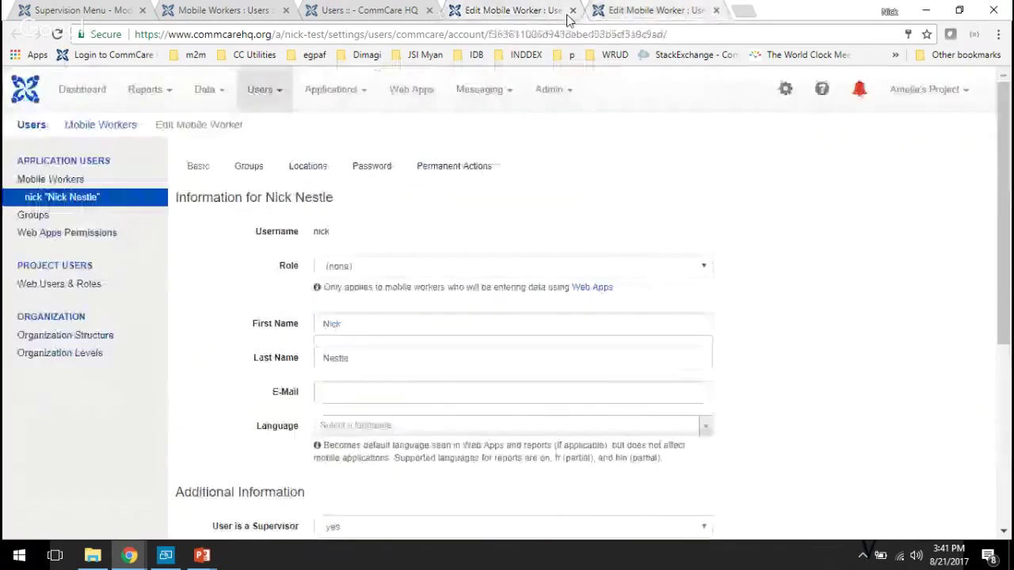
pyautogui.scroll(-3, 253, 300)
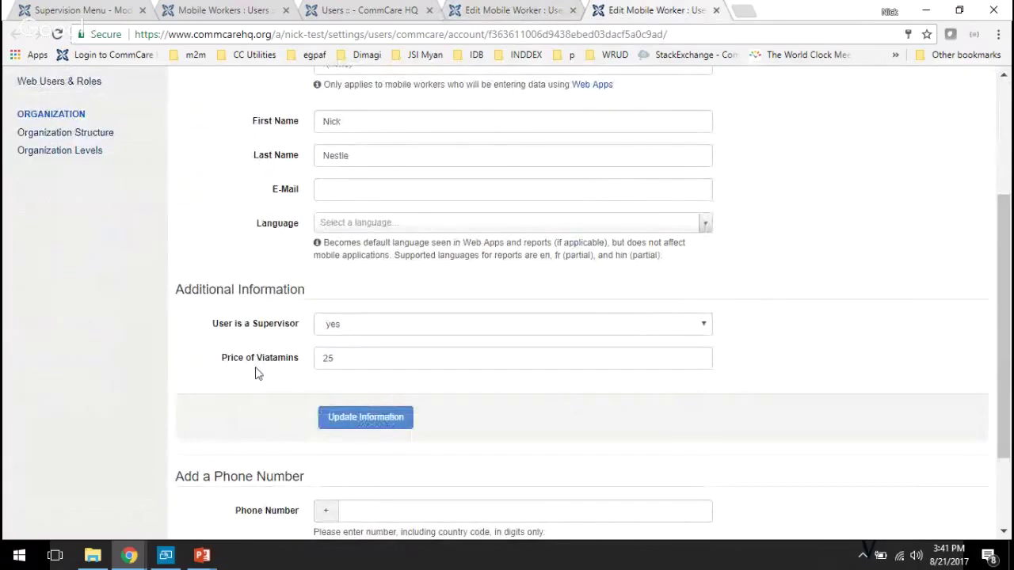
pyautogui.scroll(-1, 256, 372)
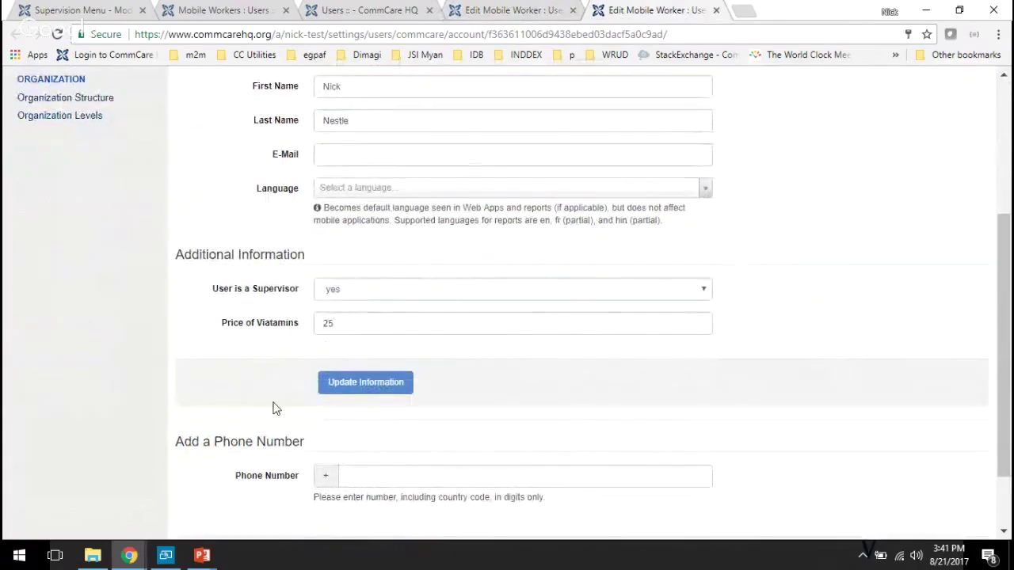
pyautogui.scroll(3, 273, 407)
pyautogui.hotkey('ctrl', 'shift', 'Tab')
pyautogui.hotkey('ctrl', 'shift', 'Tab')
pyautogui.hotkey('ctrl', 'shift', 'Tab')
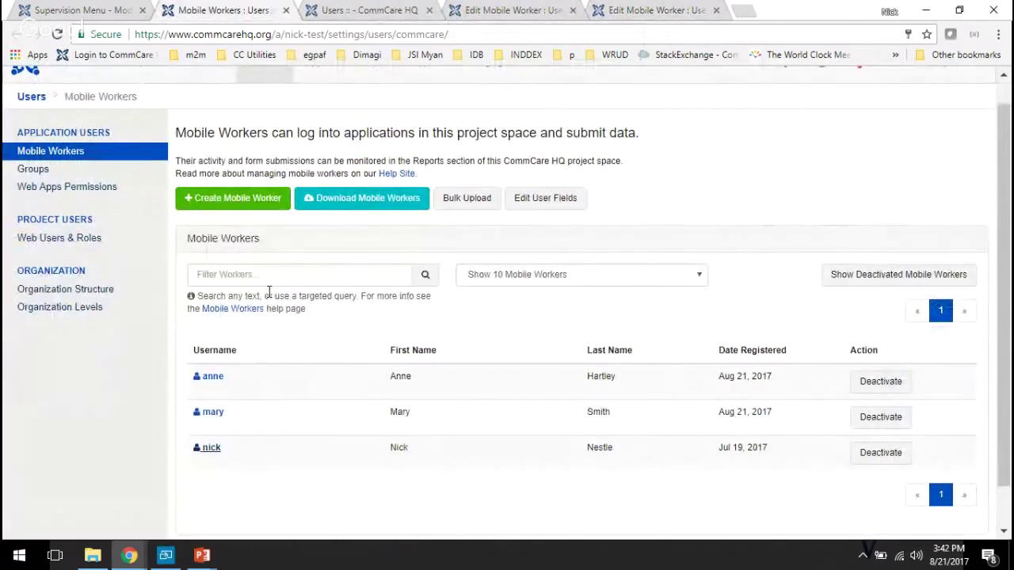
# - Trial-append 'and #user/price_vitamins' to the display condition, remove it, and open Followup Form in a new tab
pyautogui.hotkey('ctrl', 'shift', 'Tab')
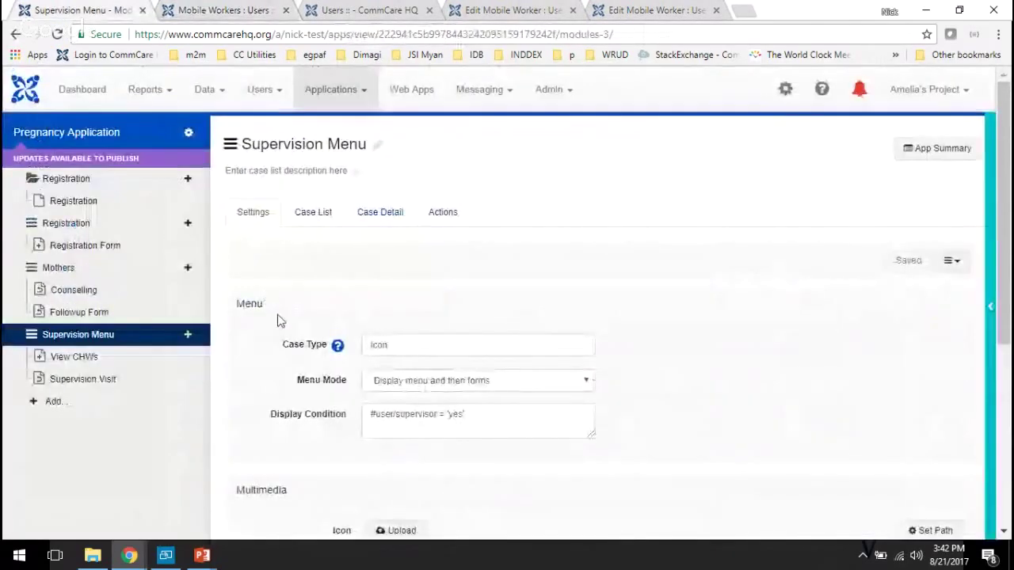
pyautogui.scroll(-1, 279, 321)
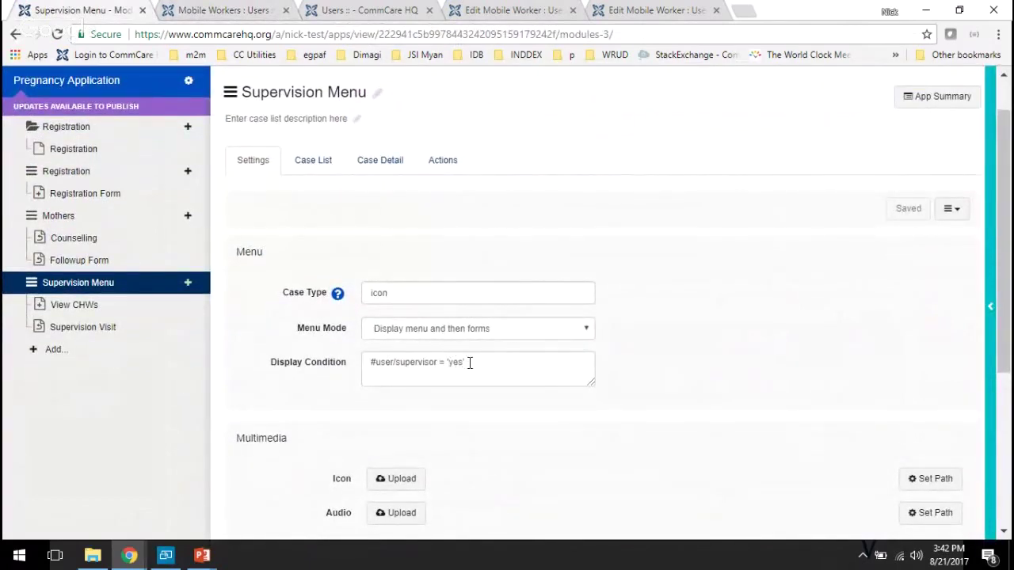
pyautogui.click(469, 363)
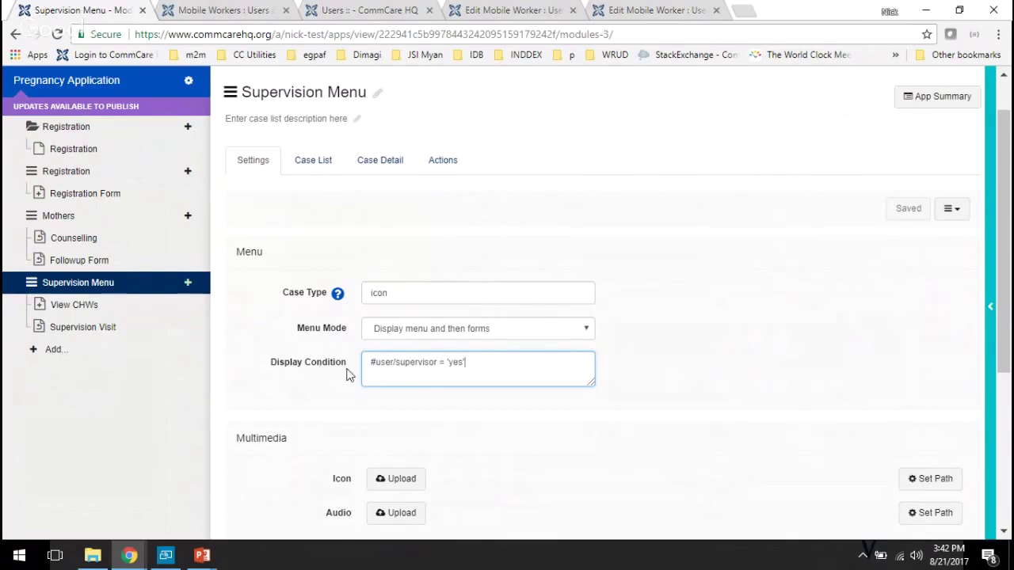
pyautogui.moveTo(366, 363); pyautogui.dragTo(541, 362)
pyautogui.click(485, 368)
pyautogui.write('and #user/price_vitamins')
pyautogui.press('BackSpace')
pyautogui.press('BackSpace')
pyautogui.press('BackSpace')
pyautogui.press('BackSpace')
pyautogui.press('BackSpace')
pyautogui.press('BackSpace')
pyautogui.press('BackSpace')
pyautogui.press('BackSpace')
pyautogui.press('BackSpace')
pyautogui.press('BackSpace')
pyautogui.press('BackSpace')
pyautogui.press('BackSpace')
pyautogui.press('BackSpace')
pyautogui.press('BackSpace')
pyautogui.press('BackSpace')
pyautogui.press('BackSpace')
pyautogui.press('BackSpace')
pyautogui.press('BackSpace')
pyautogui.press('BackSpace')
pyautogui.press('BackSpace')
pyautogui.press('BackSpace')
pyautogui.press('BackSpace')
pyautogui.press('BackSpace')
pyautogui.middleClick(87, 261)
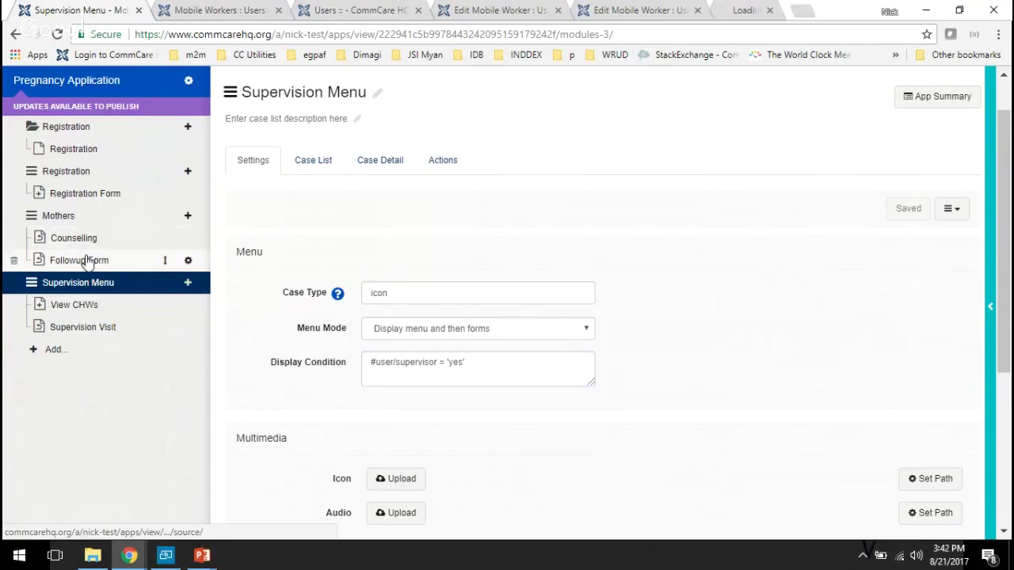
# - In the Followup Form, review the vitamins count question and the total_price hidden value
pyautogui.click(736, 13)
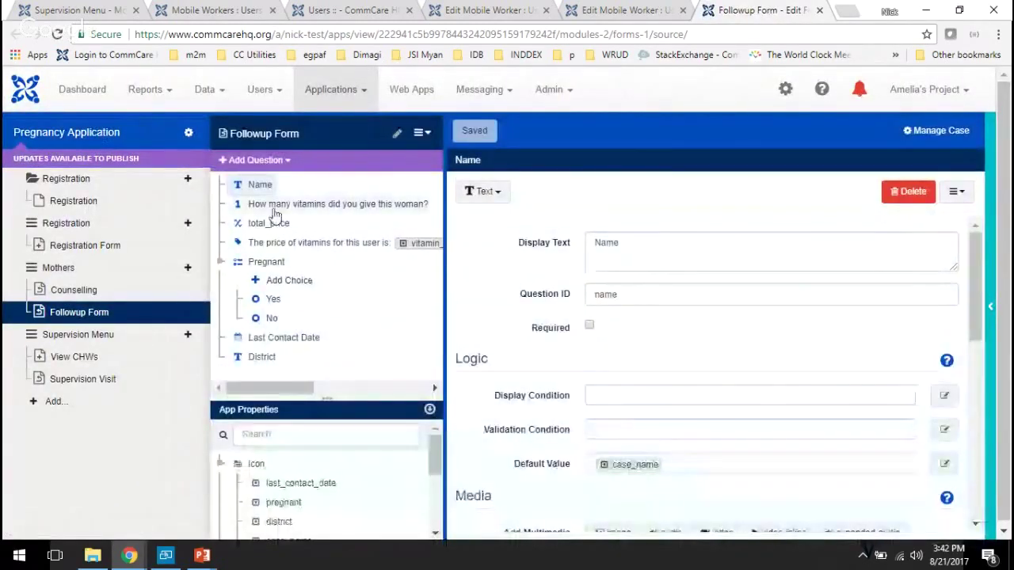
pyautogui.click(274, 210)
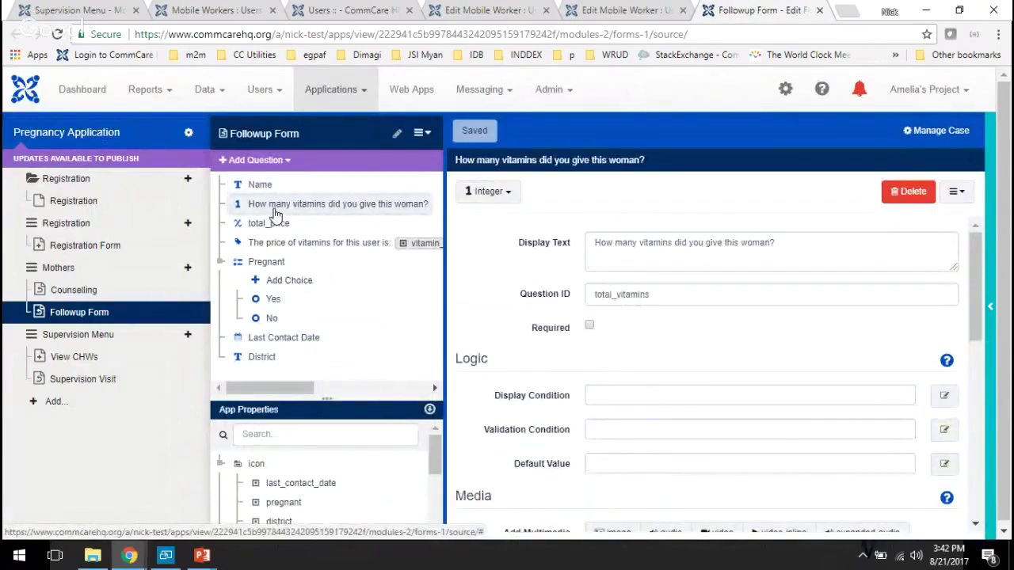
pyautogui.click(276, 225)
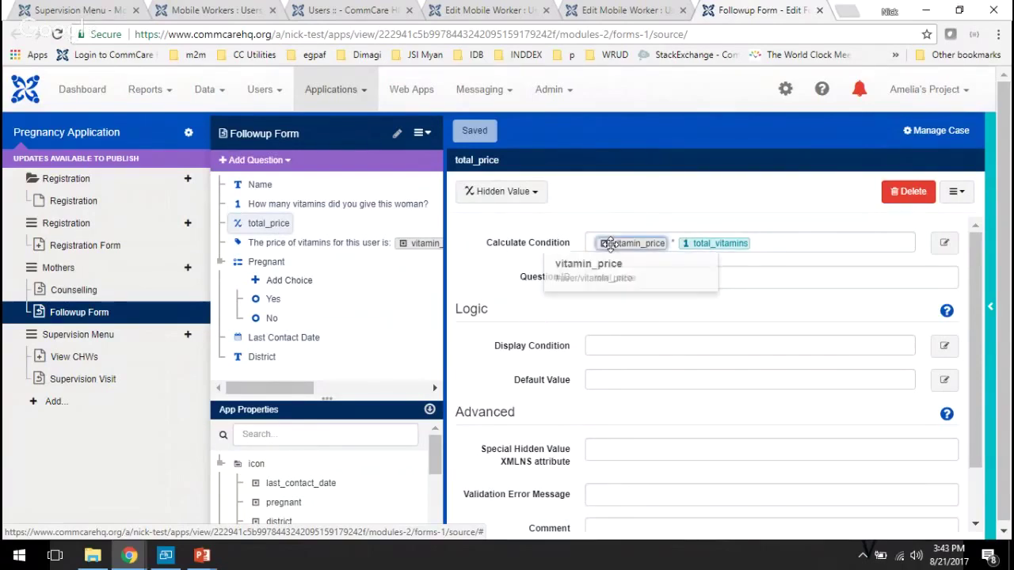
# - Add user/vitamin_price from App Properties into total_price's calculation, multiplying total_vitamins
pyautogui.scroll(-5, 385, 480)
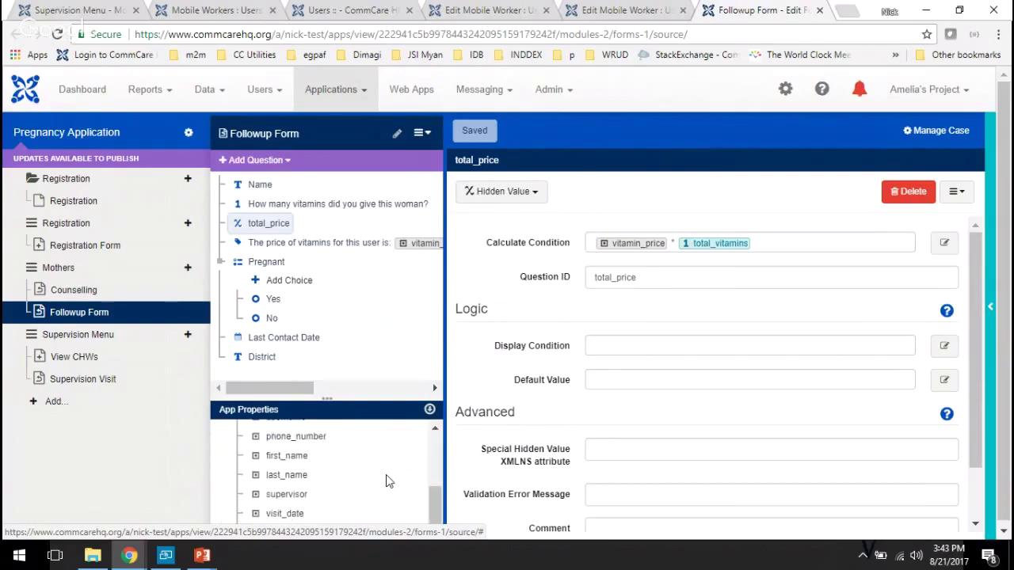
pyautogui.scroll(1, 338, 494)
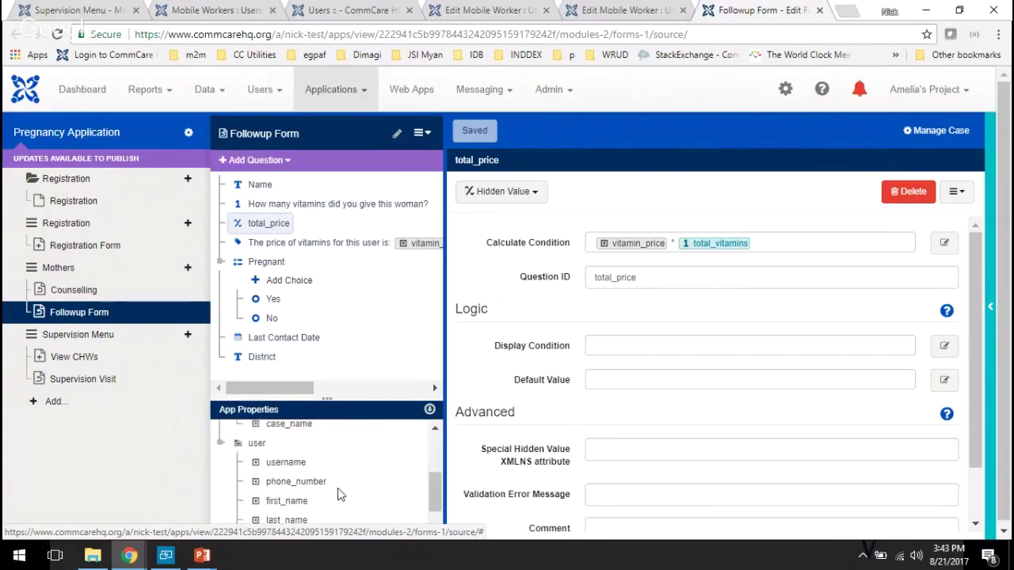
pyautogui.scroll(-2, 337, 494)
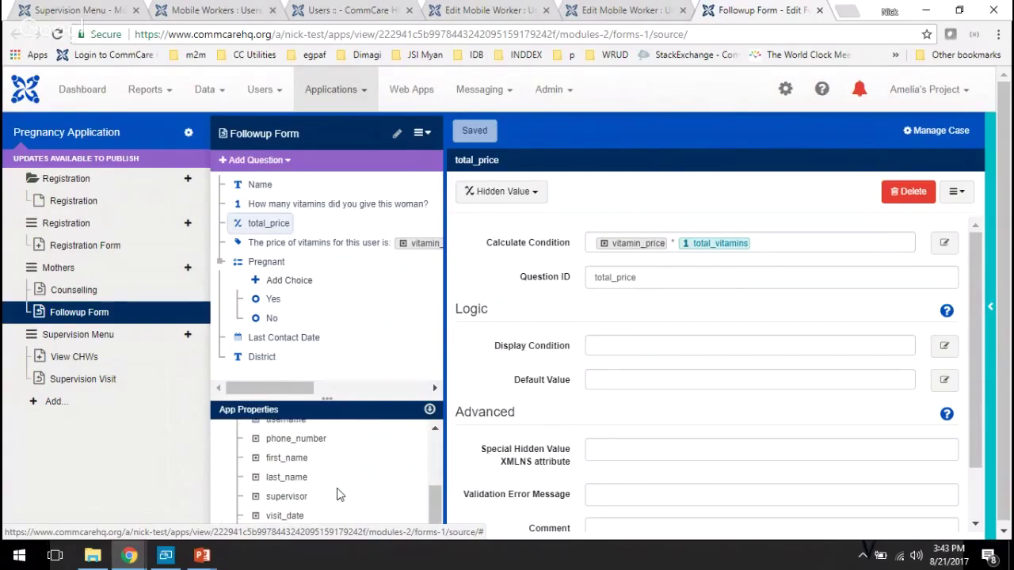
pyautogui.scroll(1, 338, 494)
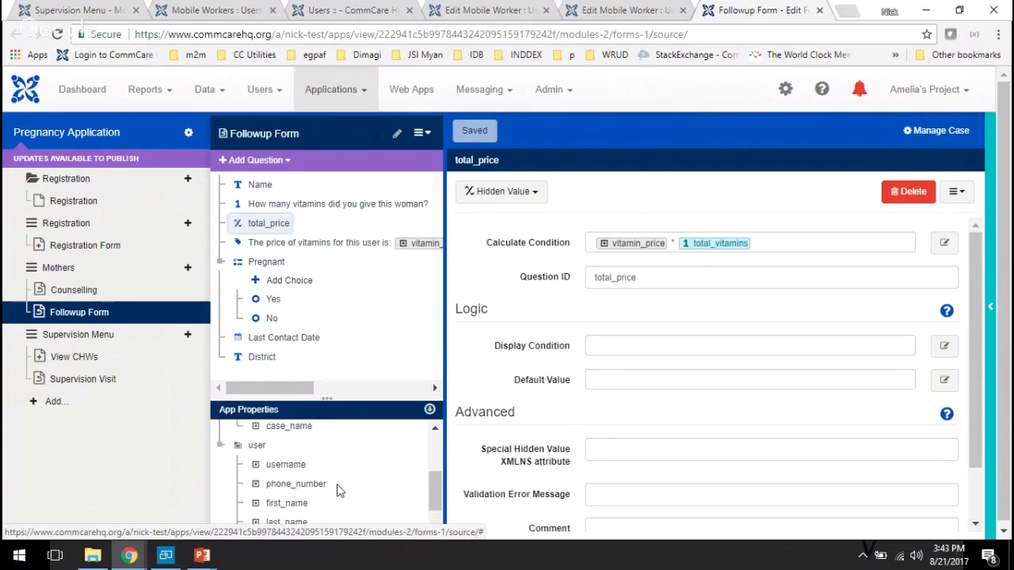
pyautogui.scroll(-1, 338, 491)
pyautogui.scroll(-1, 338, 492)
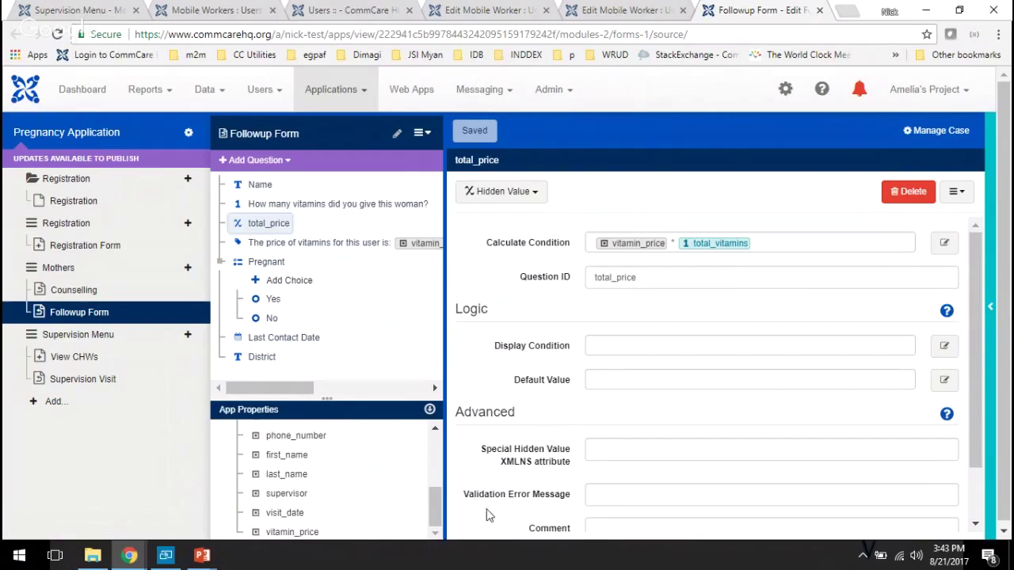
pyautogui.moveTo(293, 533); pyautogui.dragTo(510, 310)
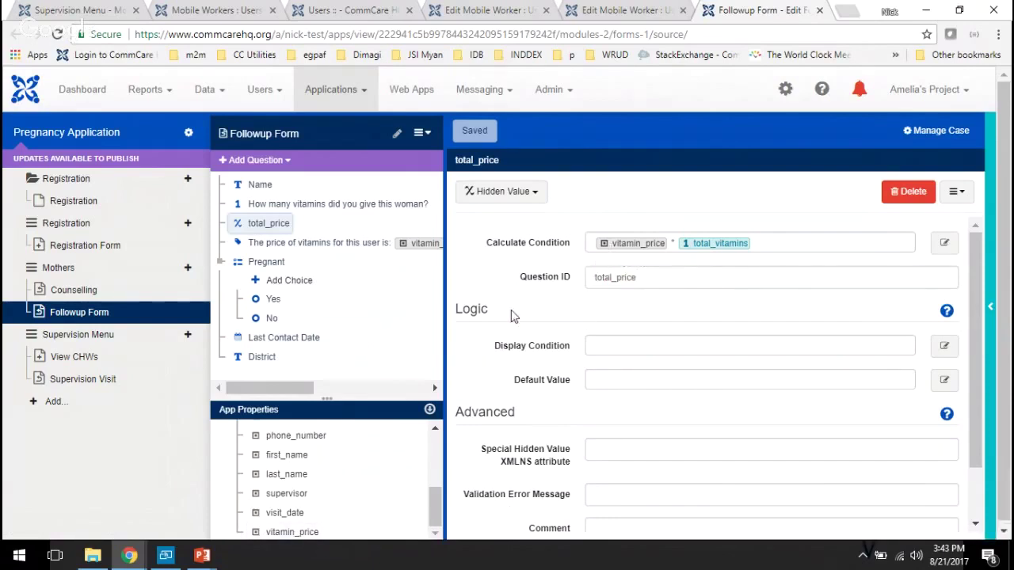
# - Open the 'The price of vitamins for this user is' label and enlarge its Display Text to show both lines
pyautogui.click(304, 208)
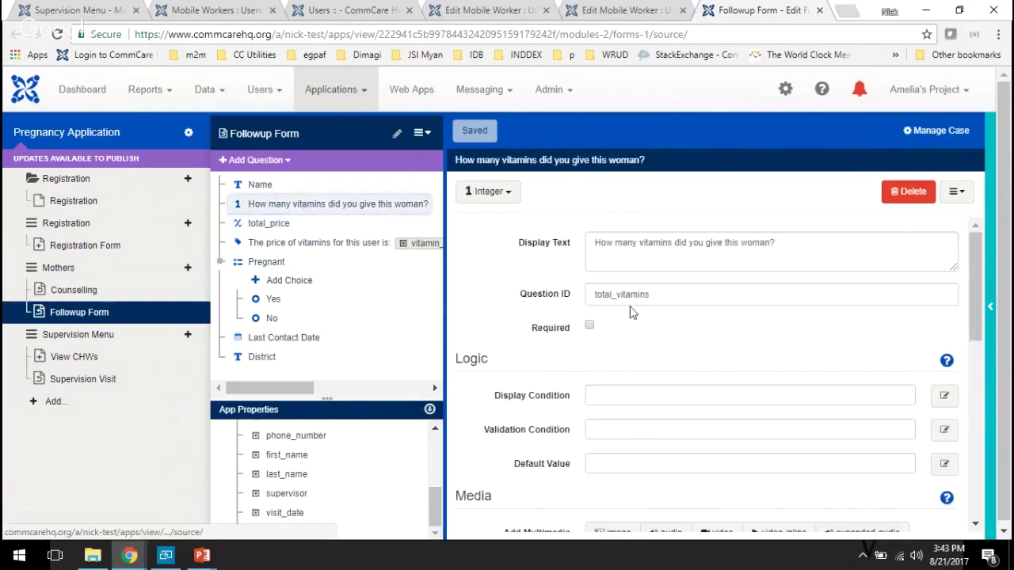
pyautogui.click(286, 226)
pyautogui.click(277, 243)
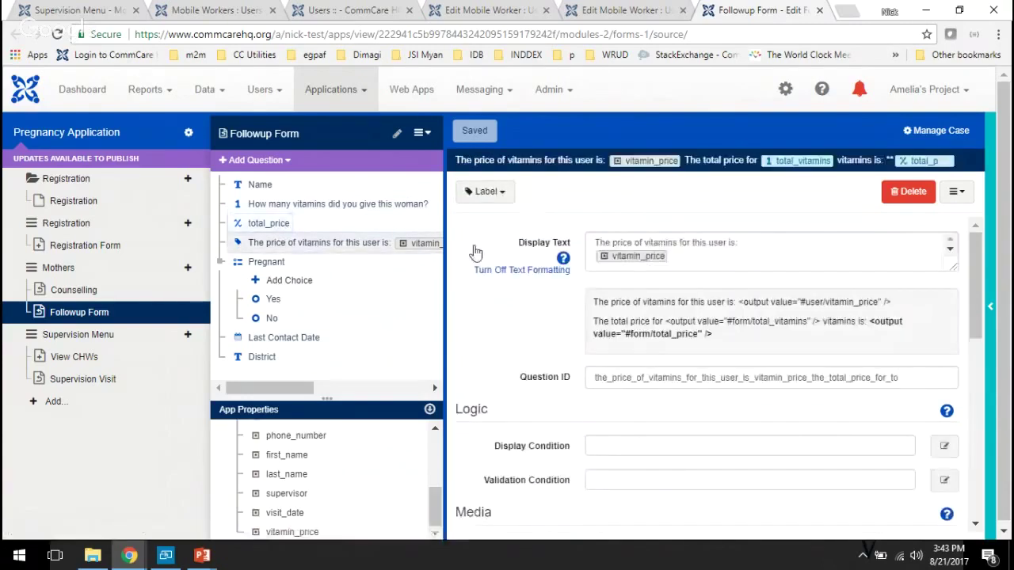
pyautogui.click(708, 260)
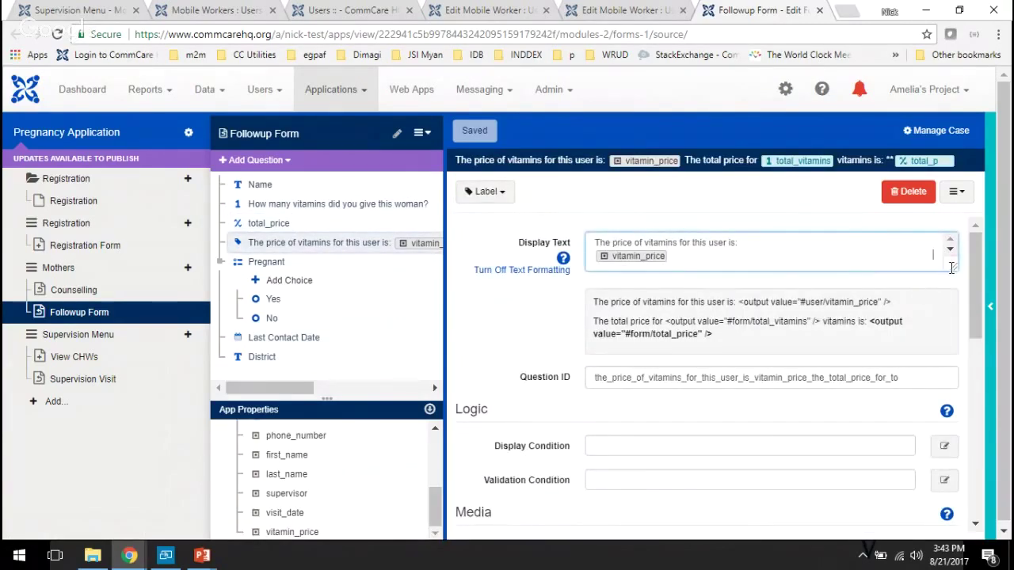
pyautogui.moveTo(951, 268); pyautogui.dragTo(954, 350)
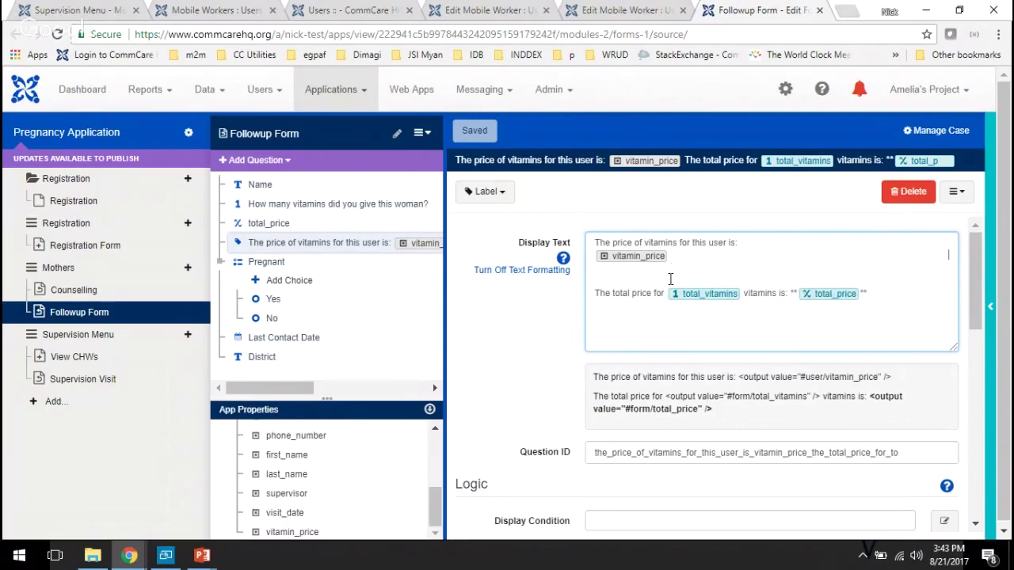
pyautogui.moveTo(823, 294)
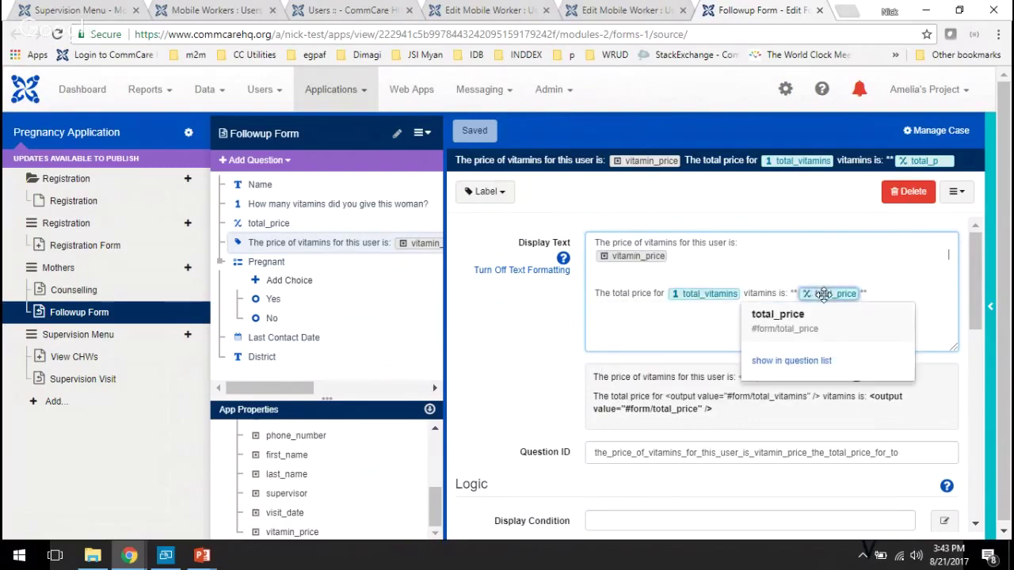
pyautogui.click(475, 323)
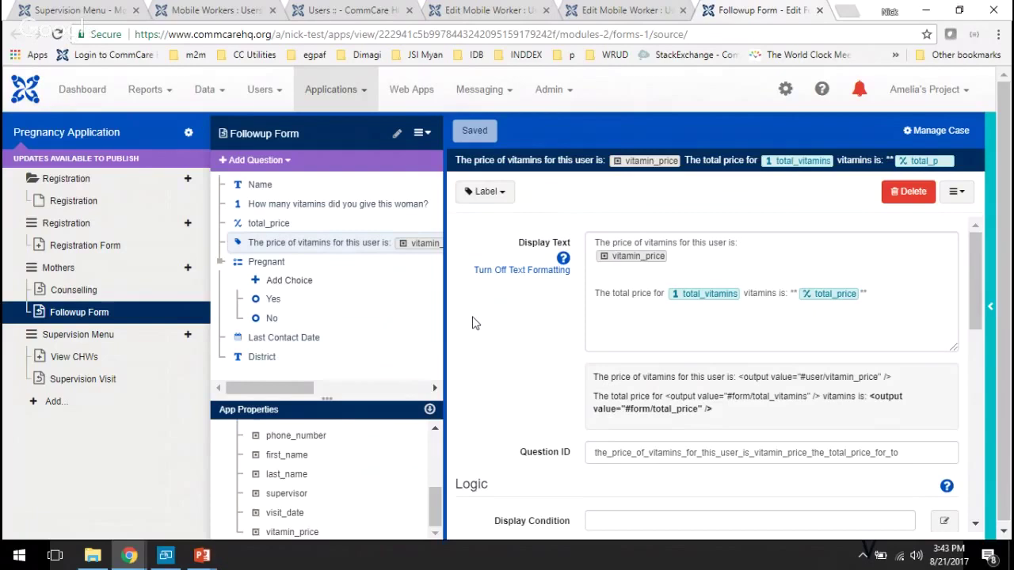